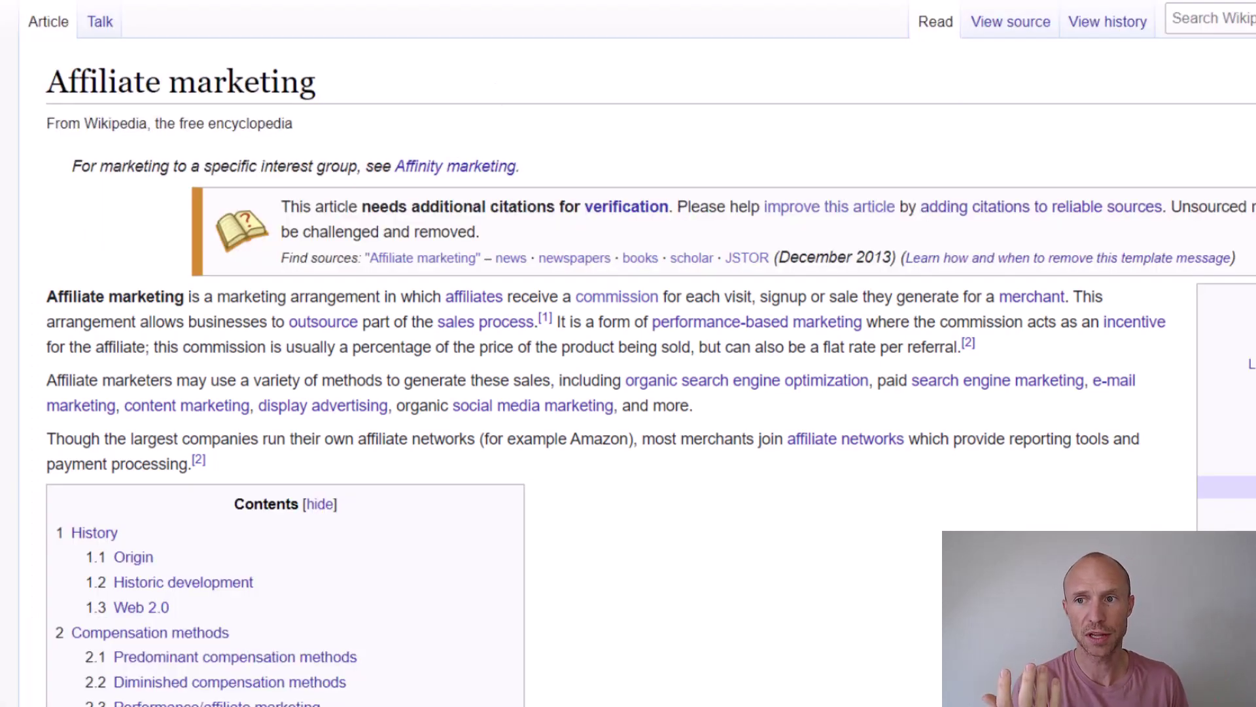
Look through the Google search results for "games affiliate program"
left_click(979, 1)
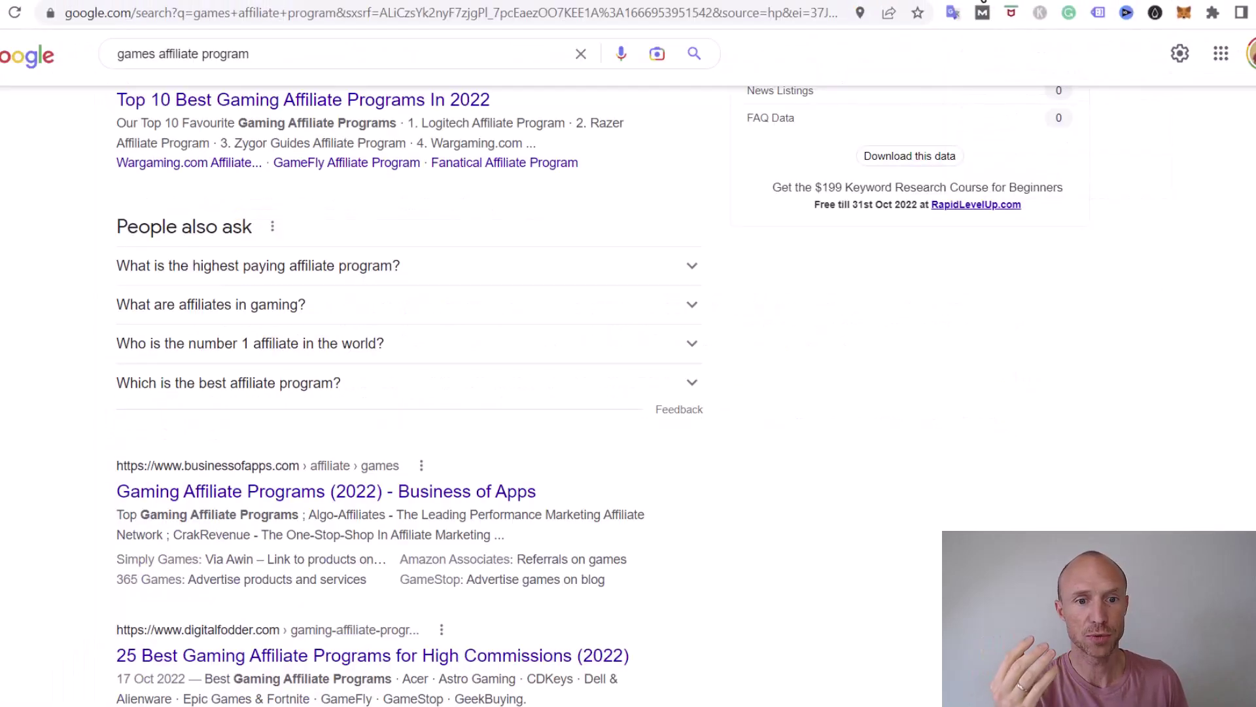
scroll(633, 225, "up", 1)
scroll(634, 225, "up", 1)
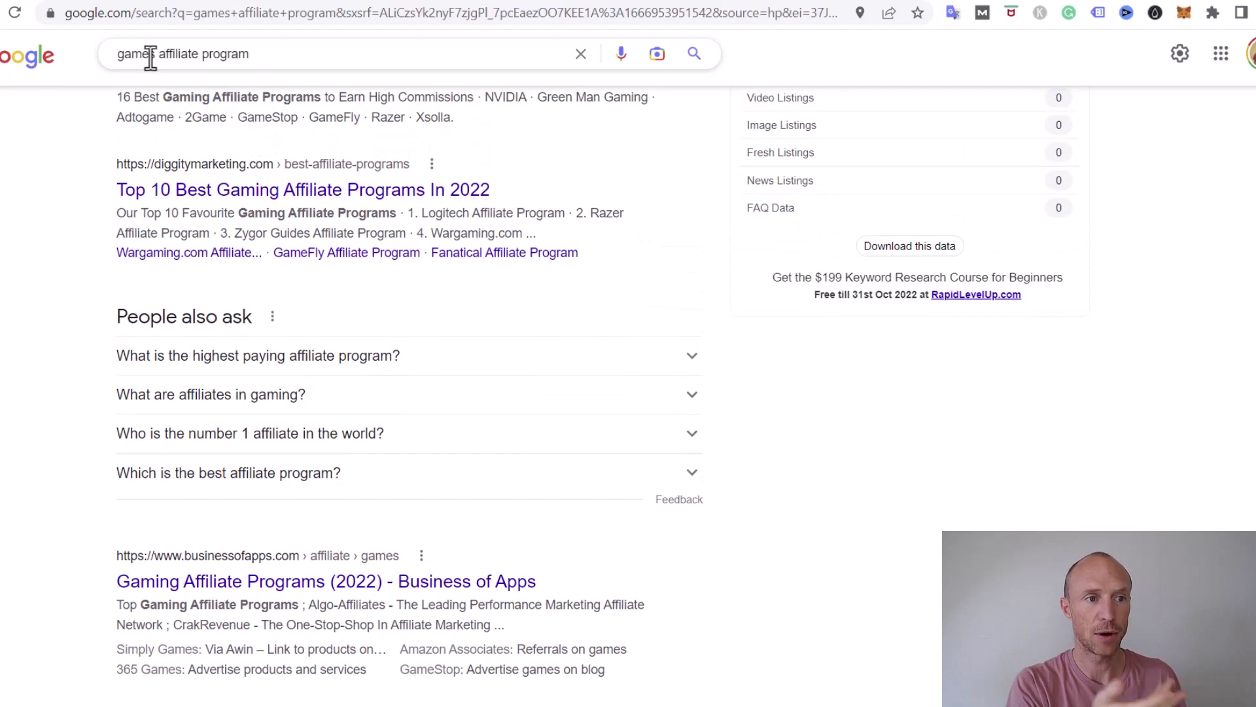
scroll(131, 55, "down", 2)
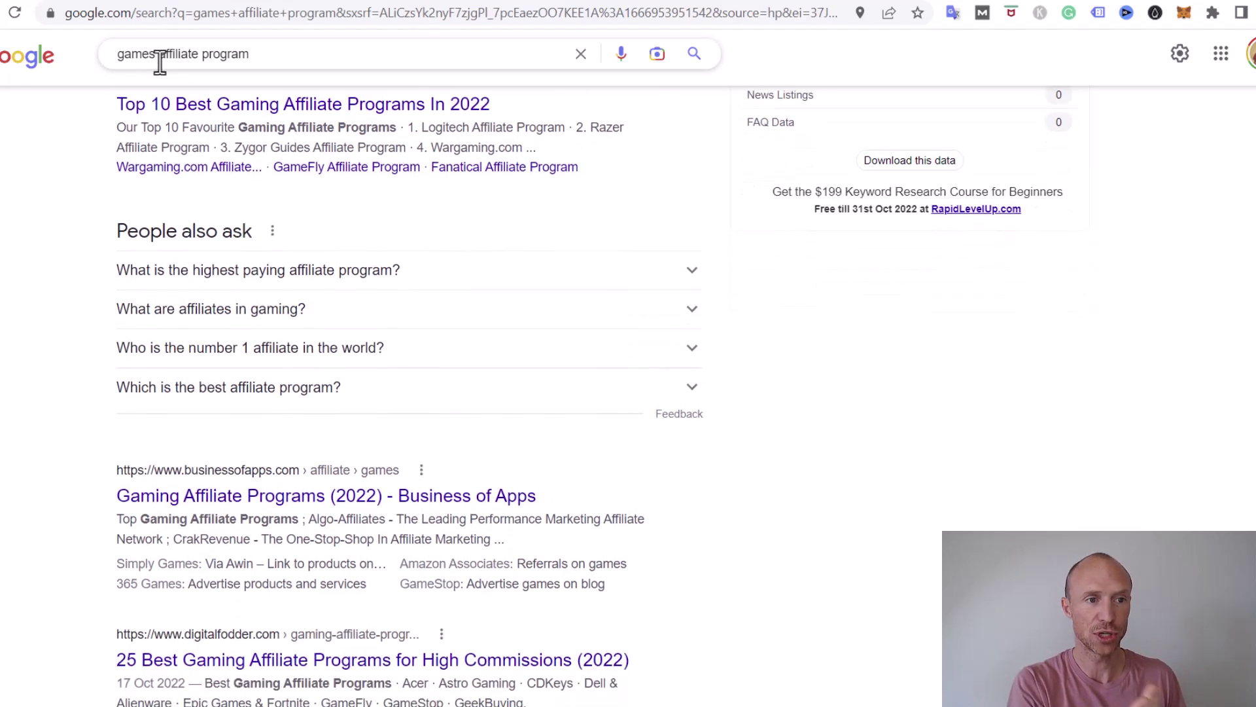
scroll(242, 124, "down", 6)
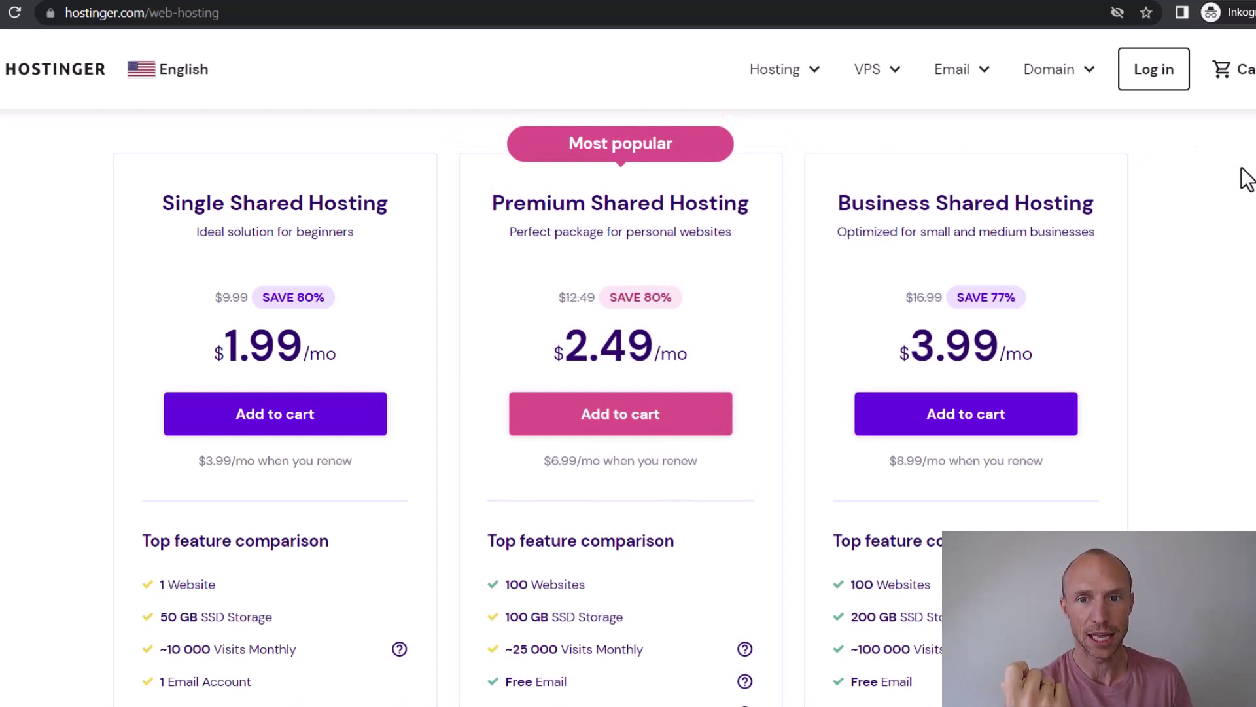
Compare the features and prices of Hostinger's Single, Premium and Business Shared Hosting plans
scroll(1248, 177, "down", 2)
scroll(1249, 177, "down", 1)
scroll(1248, 177, "down", 4)
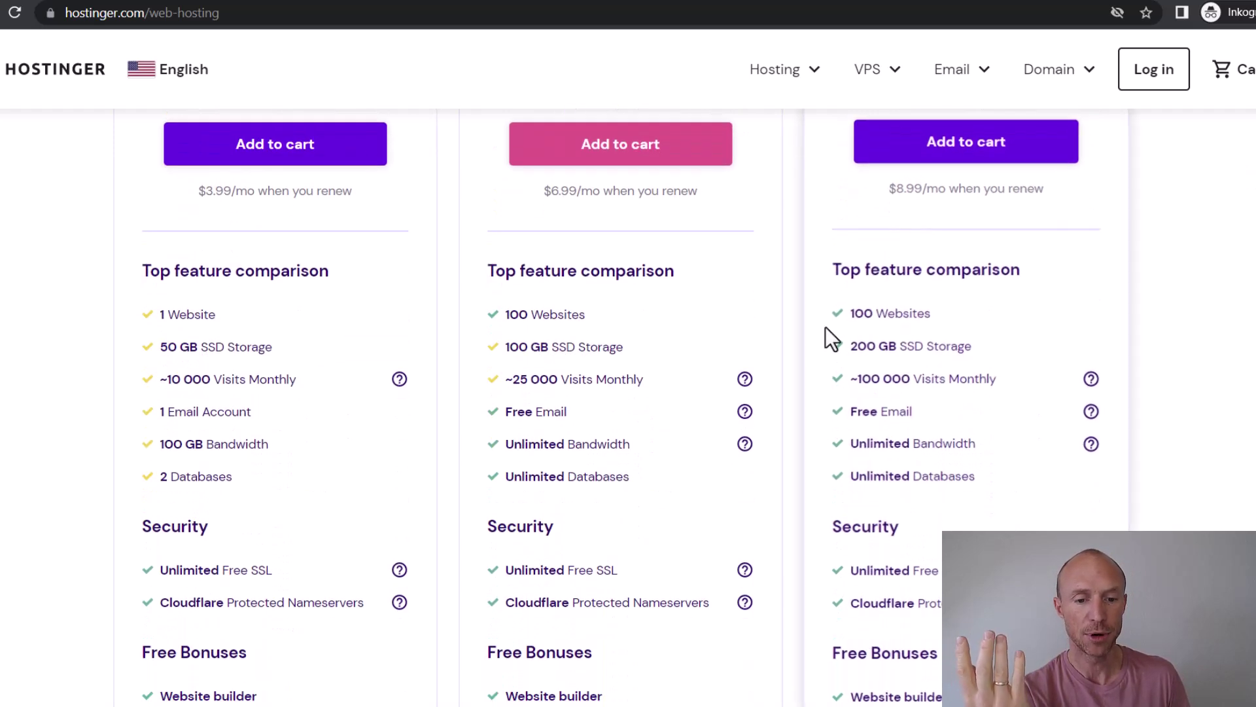
scroll(665, 262, "up", 4)
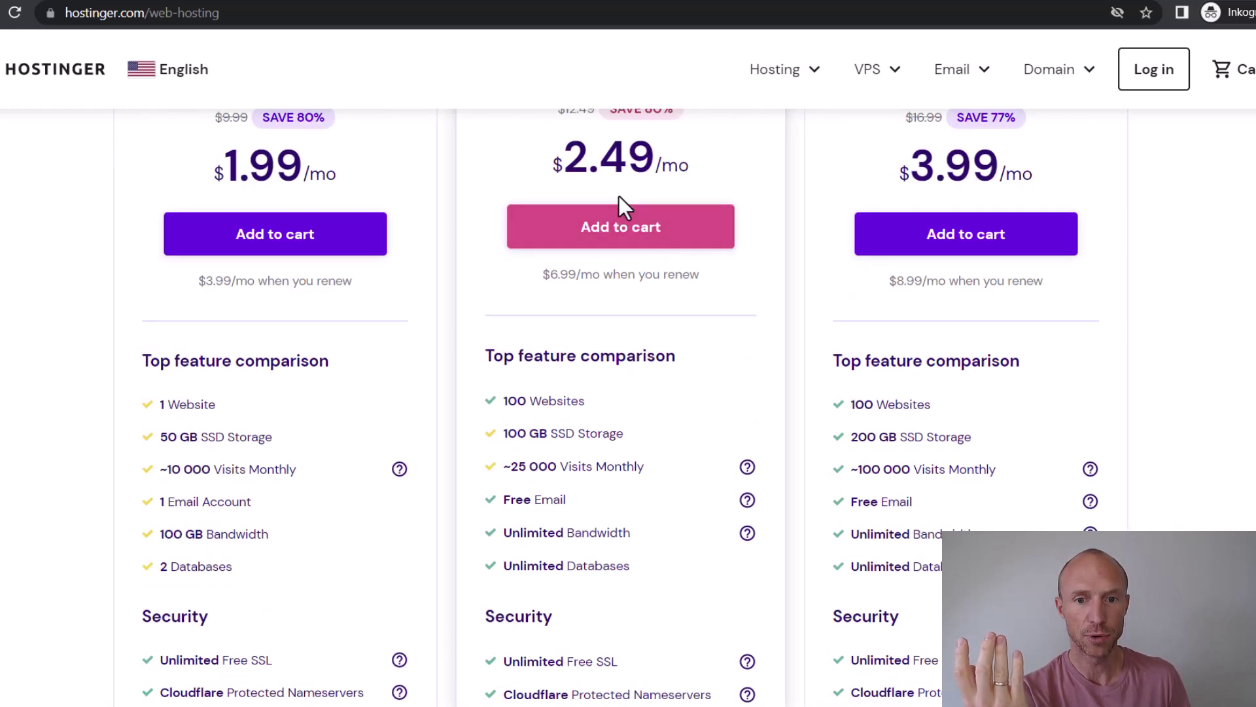
scroll(626, 203, "up", 3)
scroll(645, 219, "down", 5)
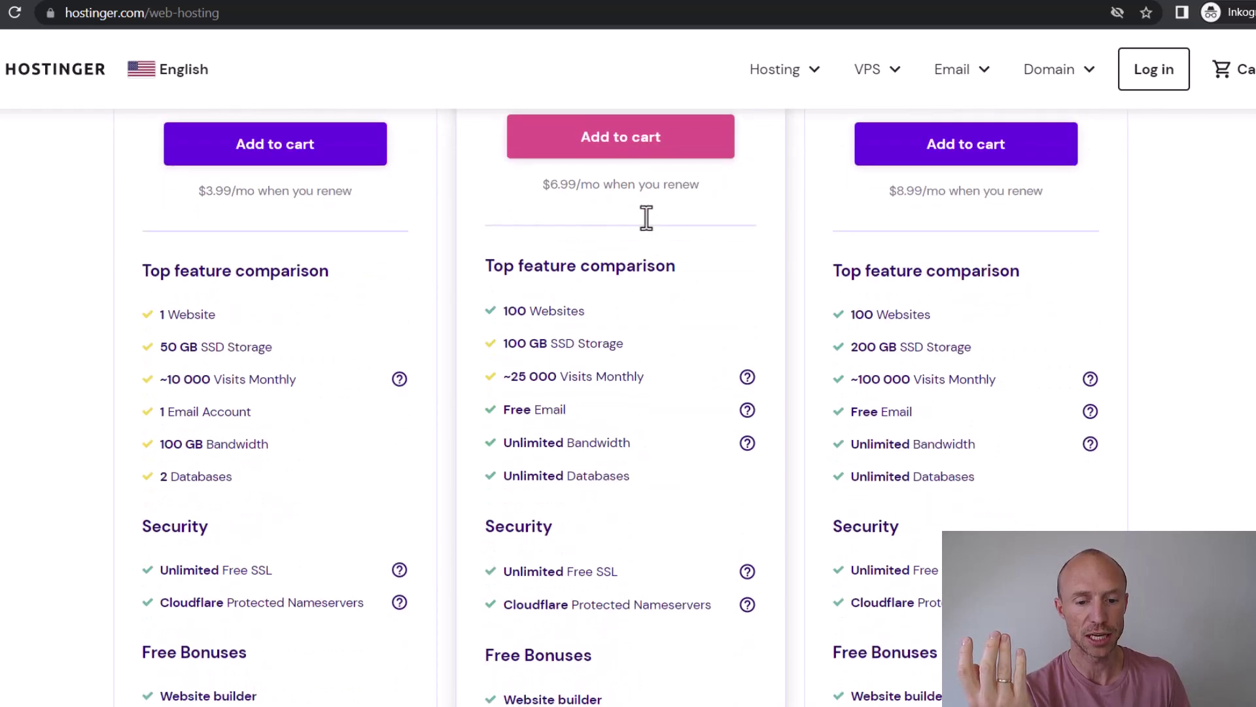
scroll(650, 225, "up", 5)
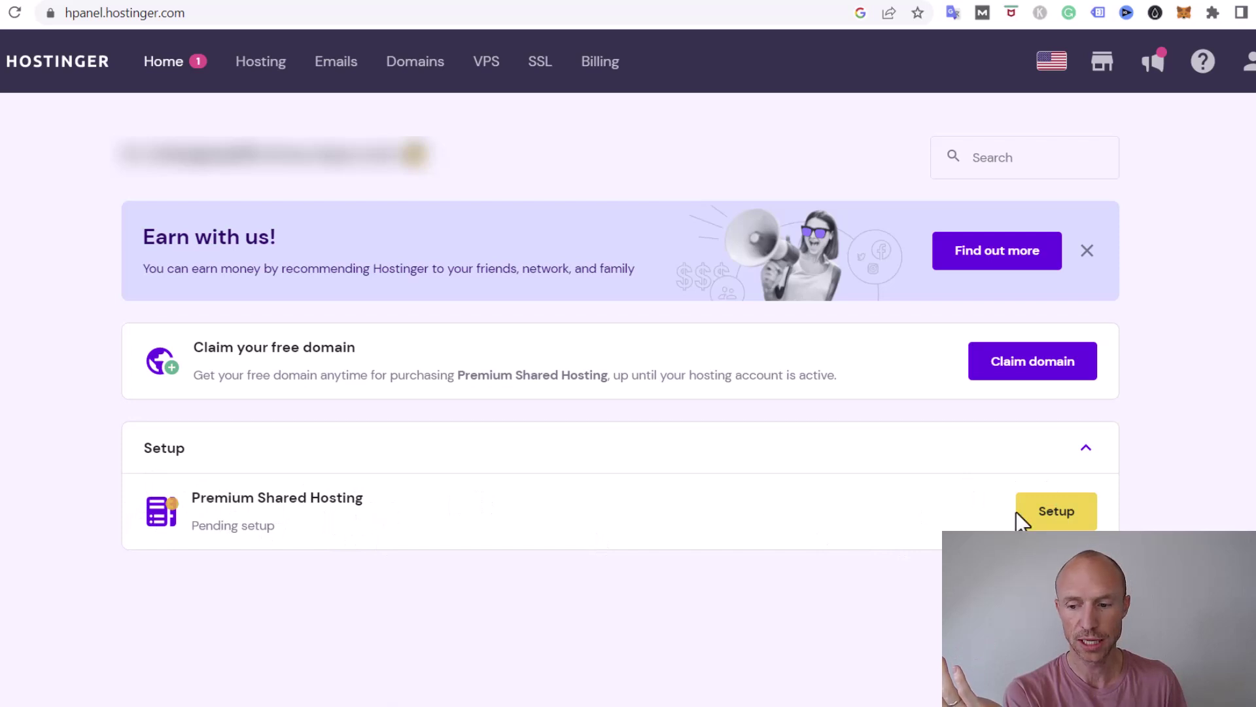
Start the Premium Shared Hosting setup and answer the survey: creating it for myself, building it myself, Blog, help wanted as a beginner
left_click(1056, 517)
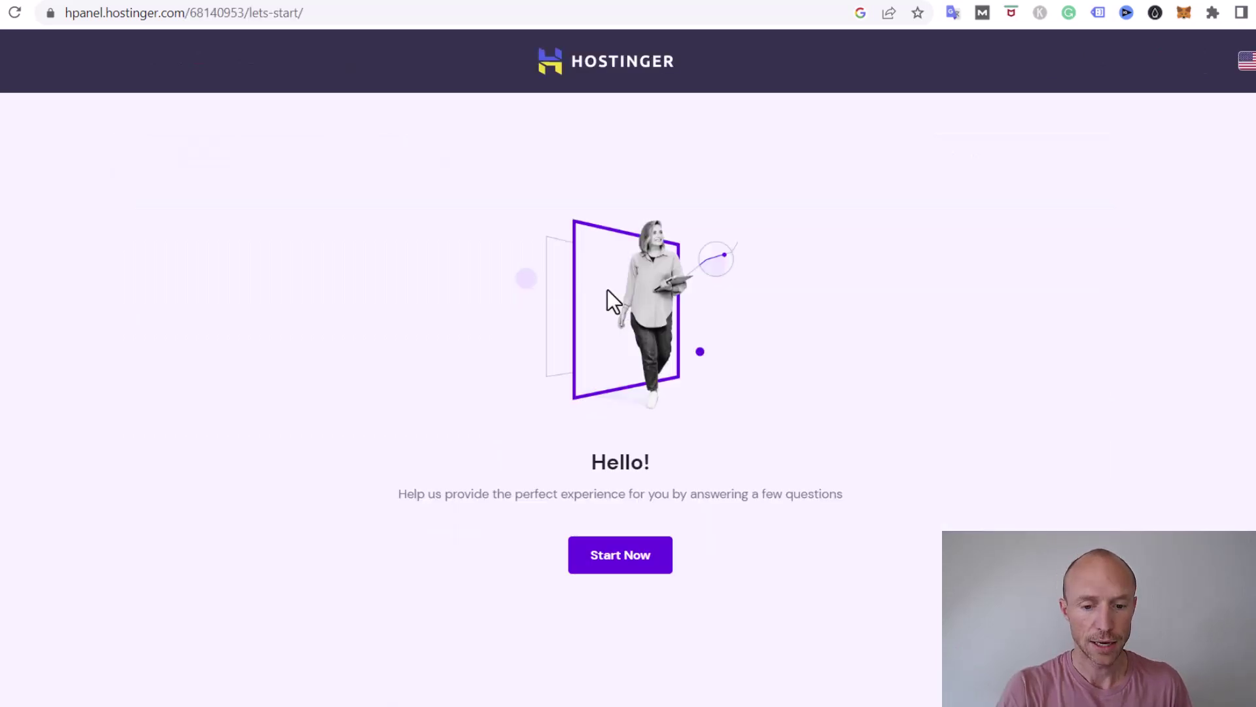
left_click(623, 555)
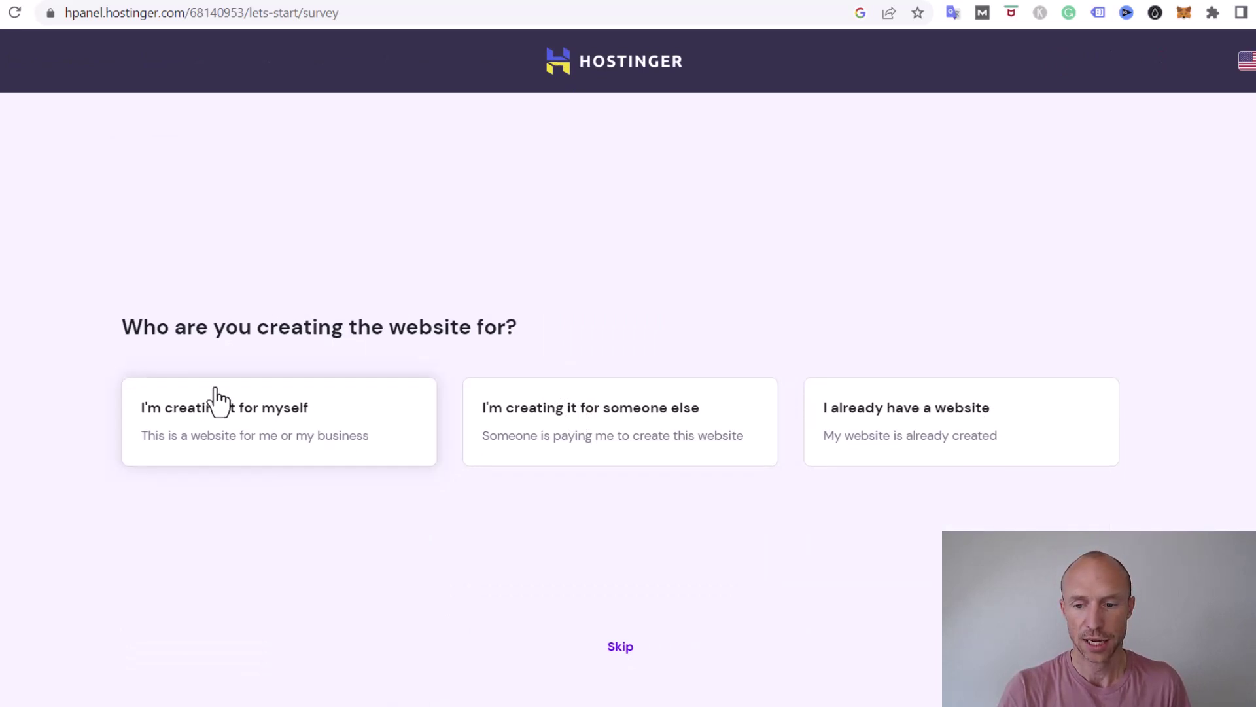
left_click(257, 448)
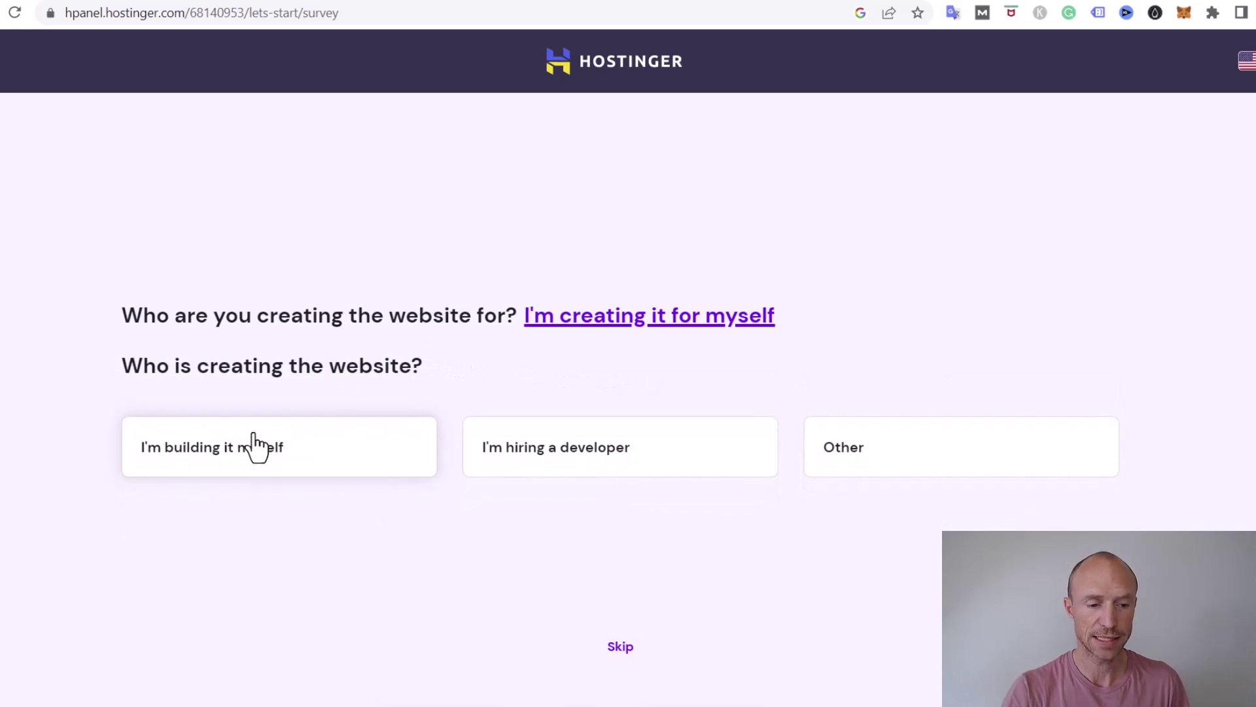
left_click(258, 450)
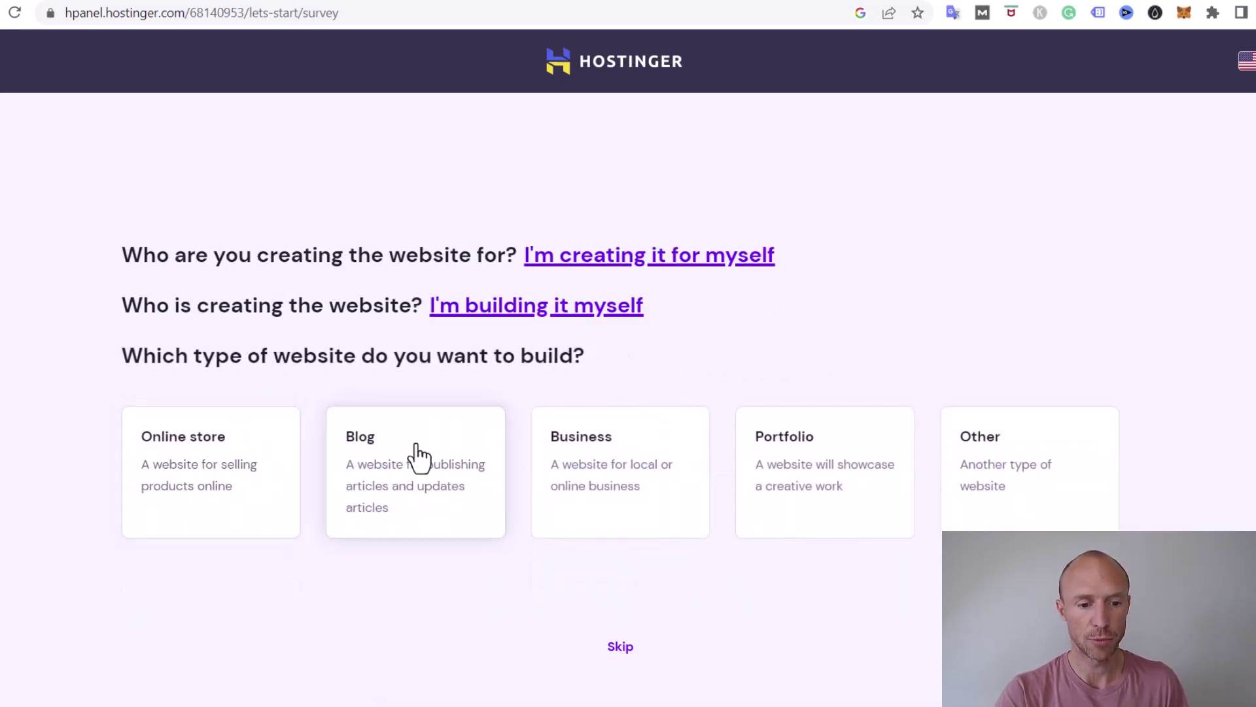
left_click(418, 456)
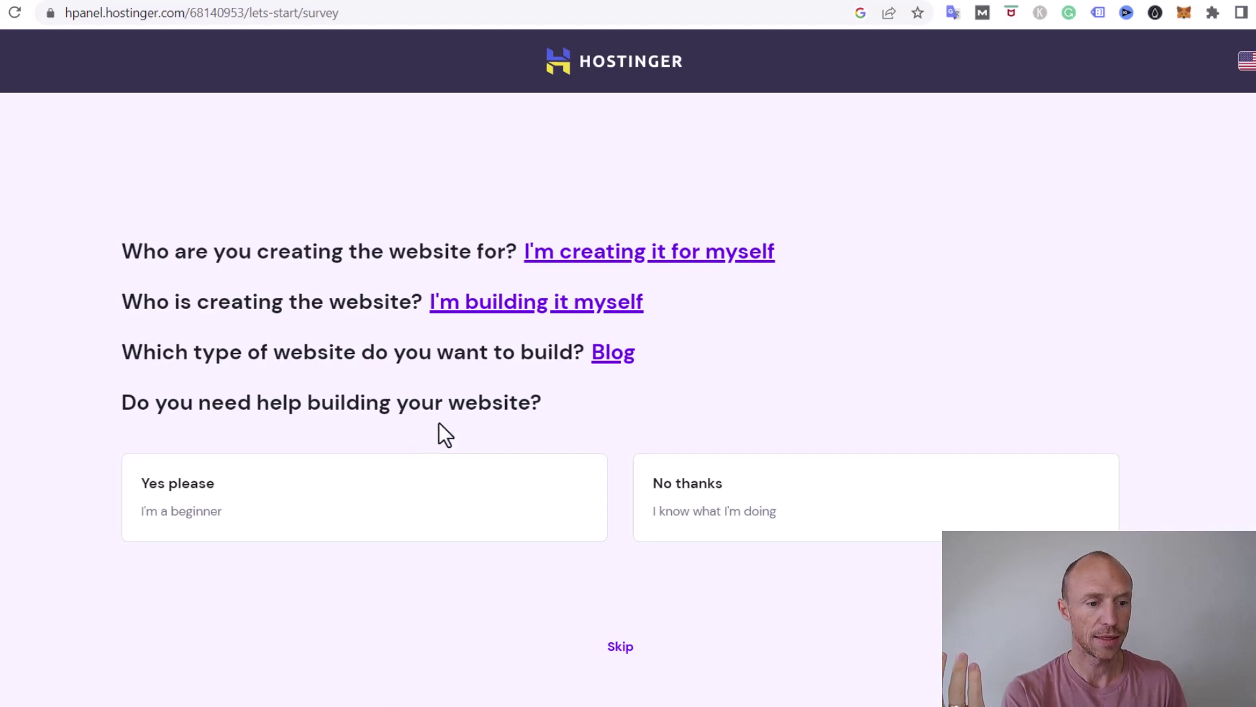
left_click(317, 513)
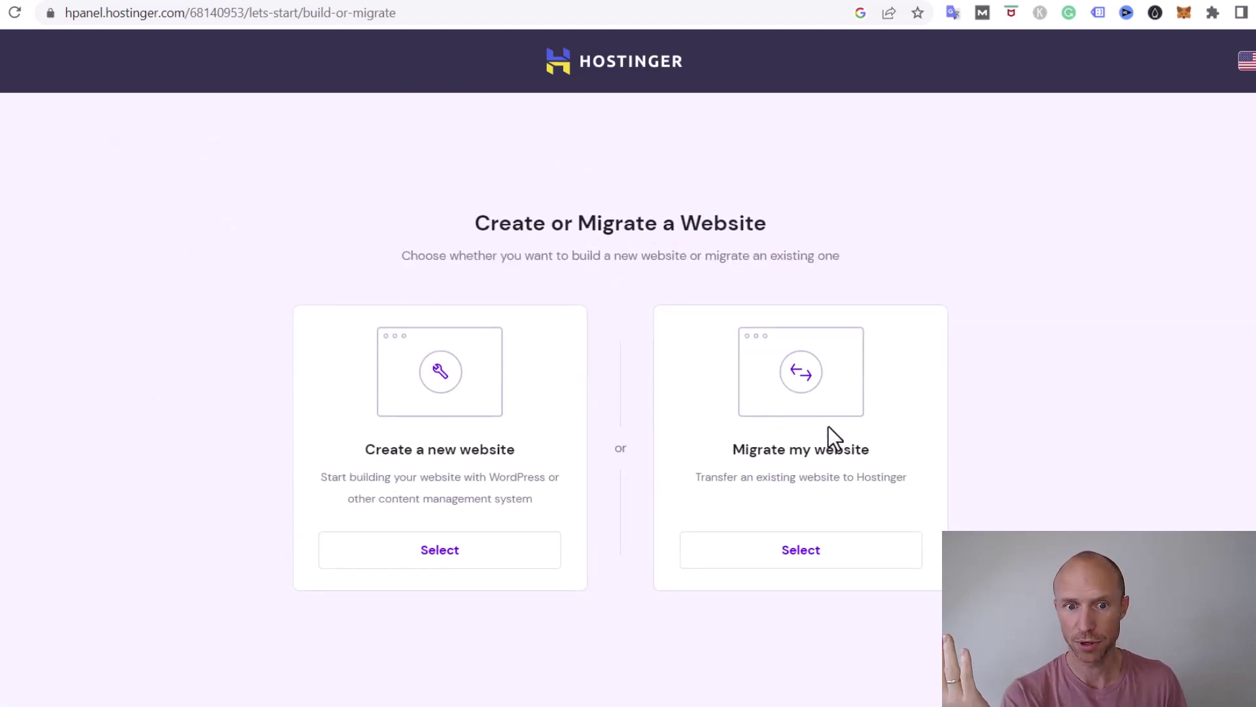
Choose to create a new WordPress website without WooCommerce, and submit the administrator email and password
left_click(416, 564)
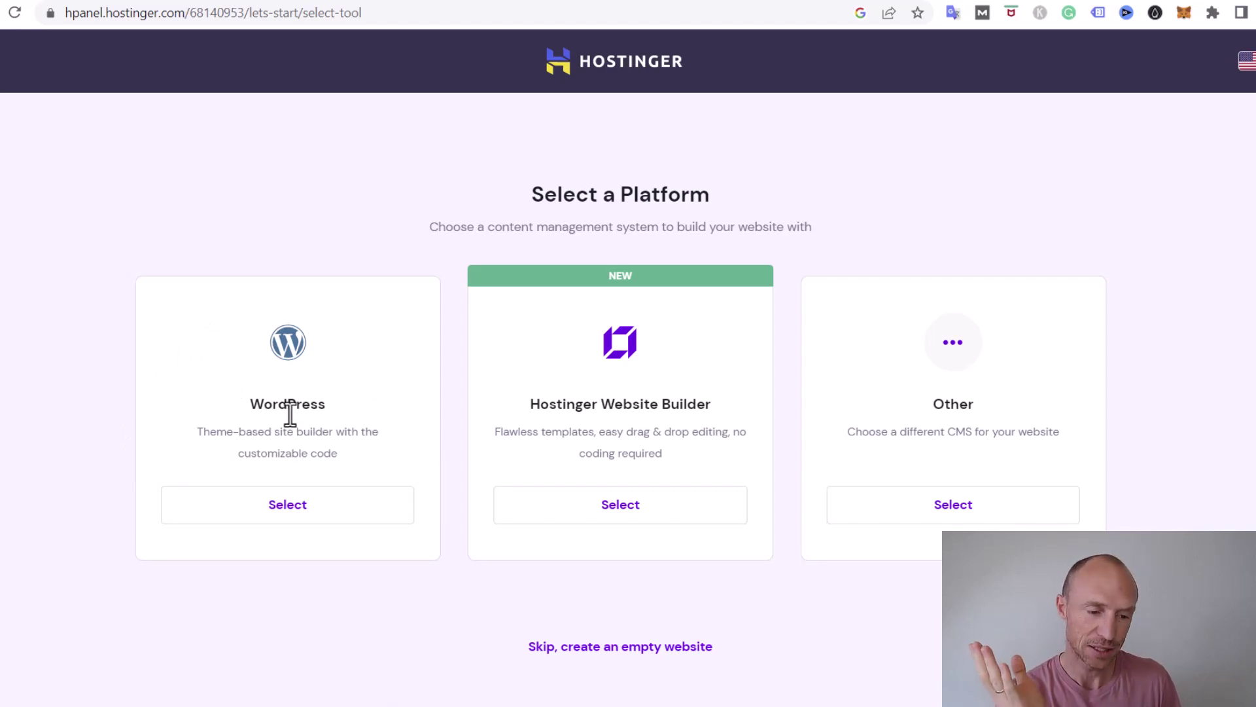
left_click(290, 505)
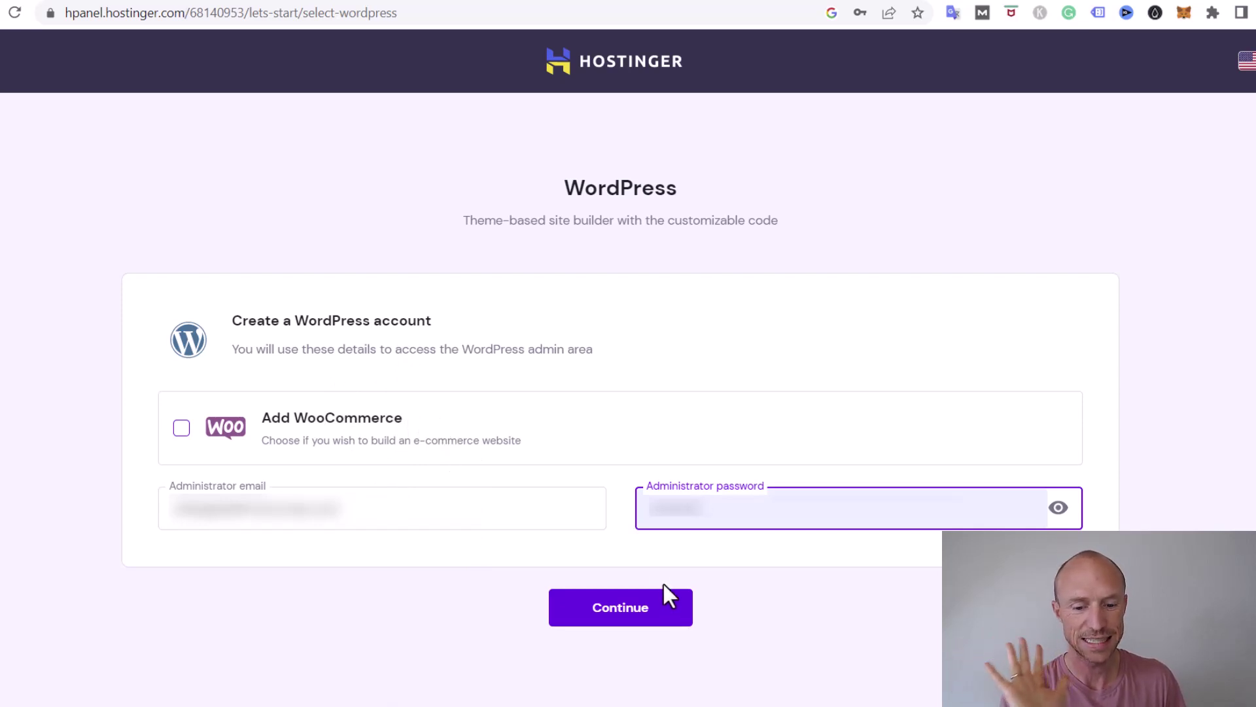
left_click(632, 615)
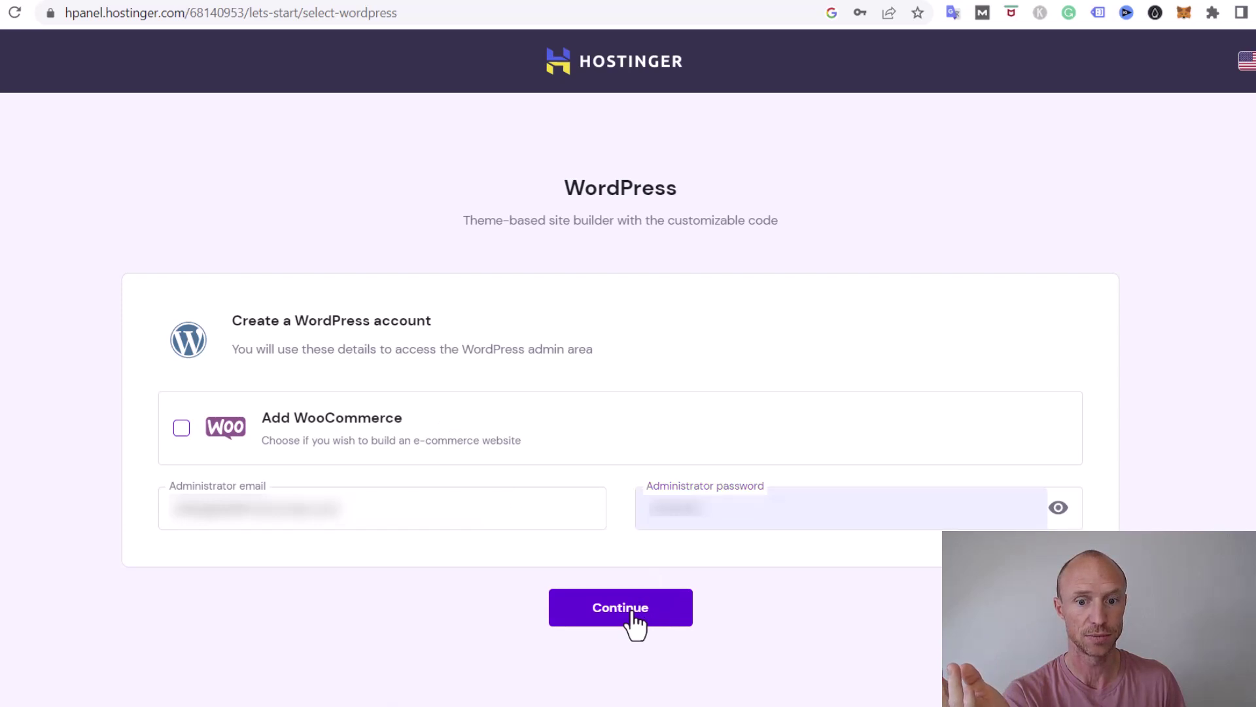
Load more website templates twice and browse through the available layouts
scroll(687, 218, "down", 2)
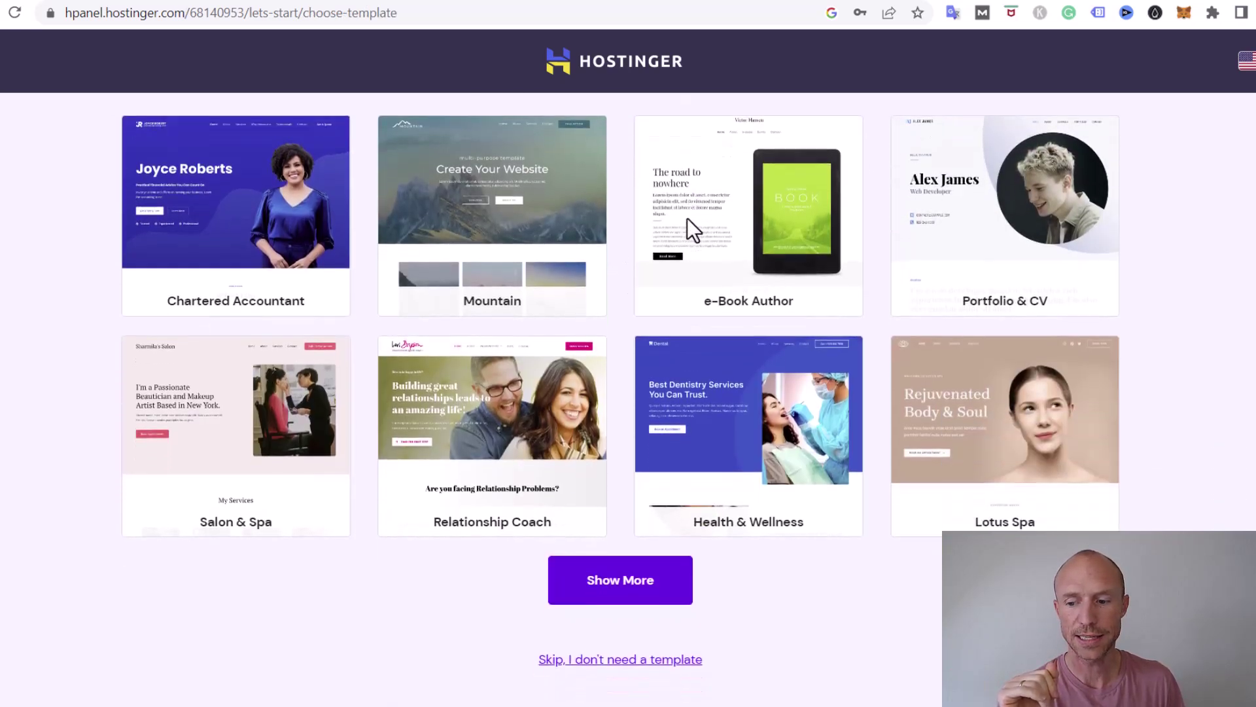
scroll(641, 347, "up", 1)
scroll(639, 350, "down", 1)
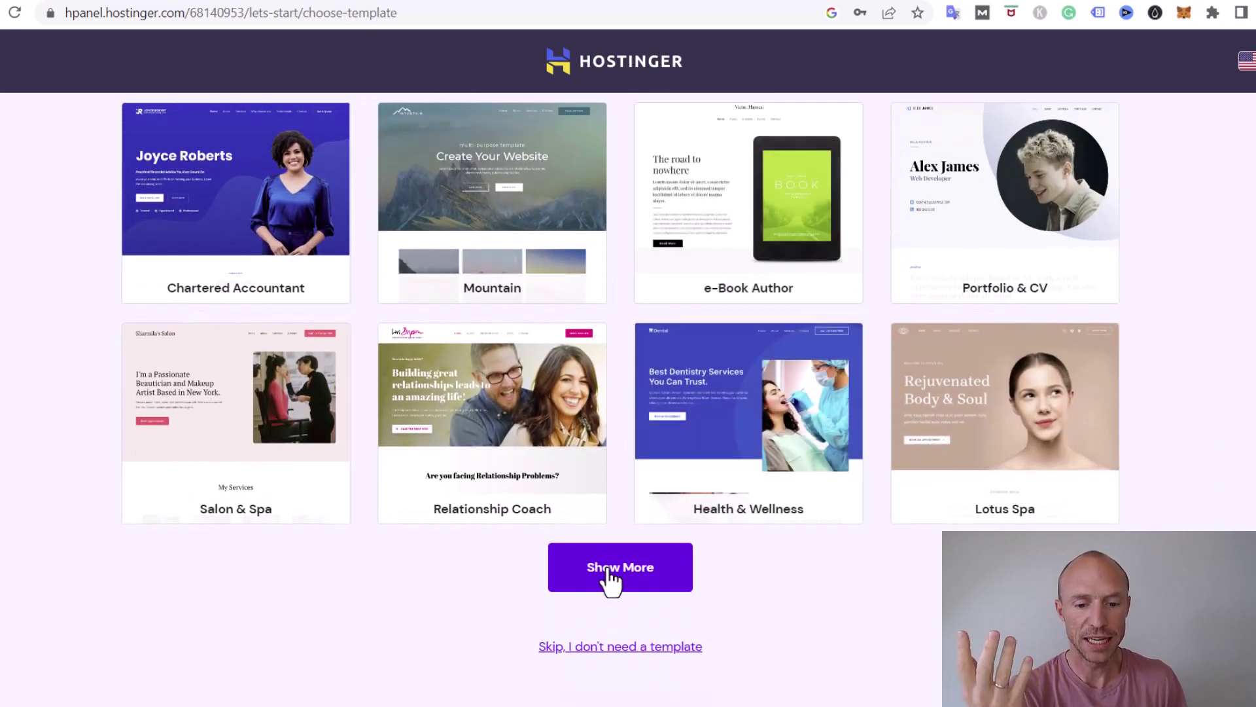
left_click(608, 569)
scroll(631, 392, "down", 6)
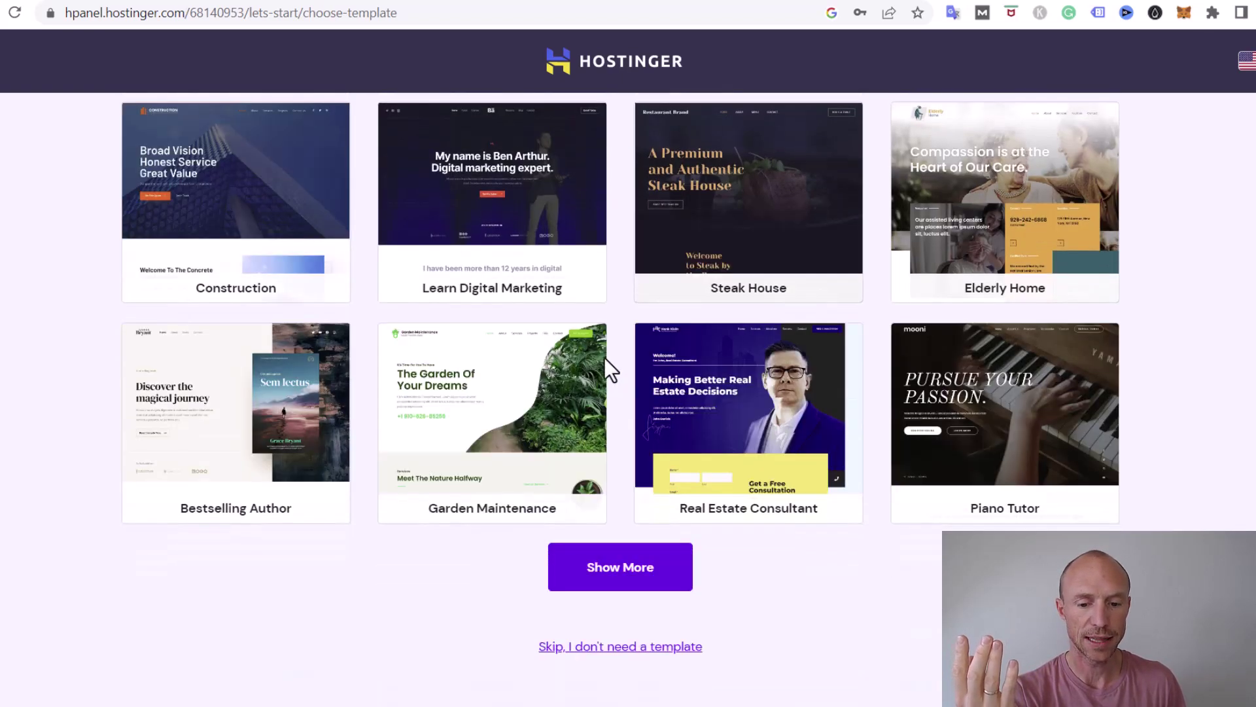
left_click(639, 582)
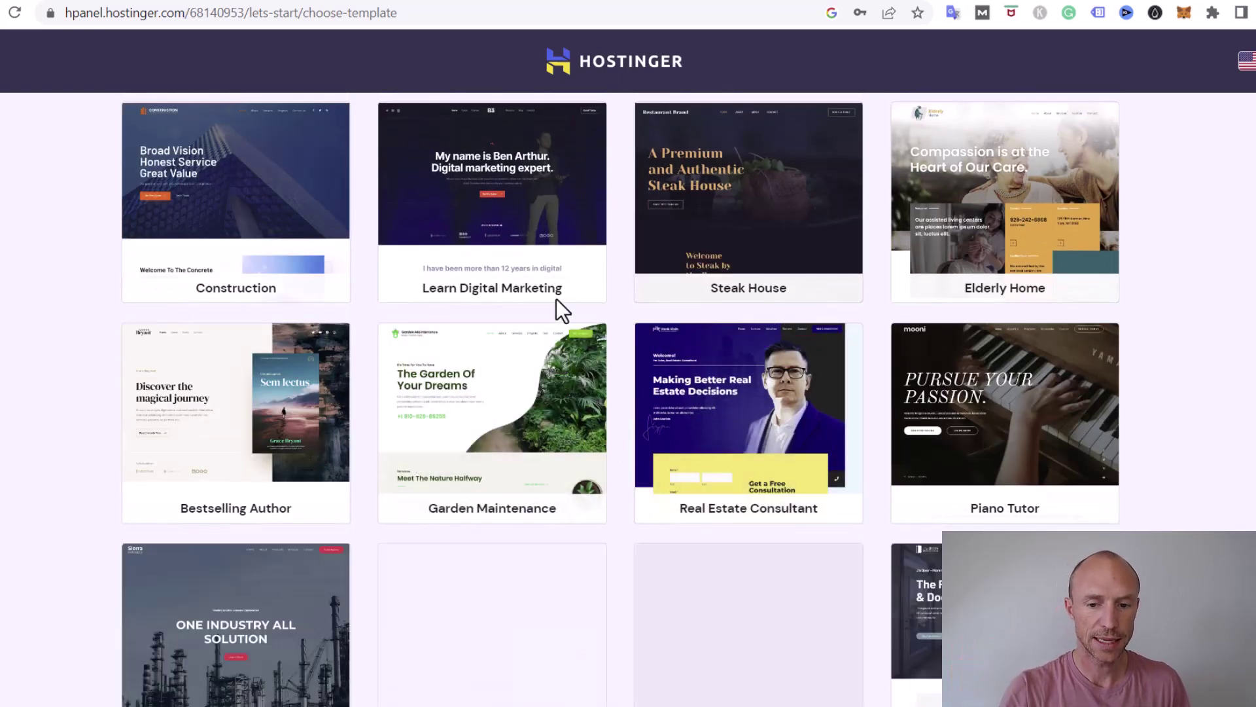
scroll(557, 307, "down", 3)
scroll(535, 294, "up", 8)
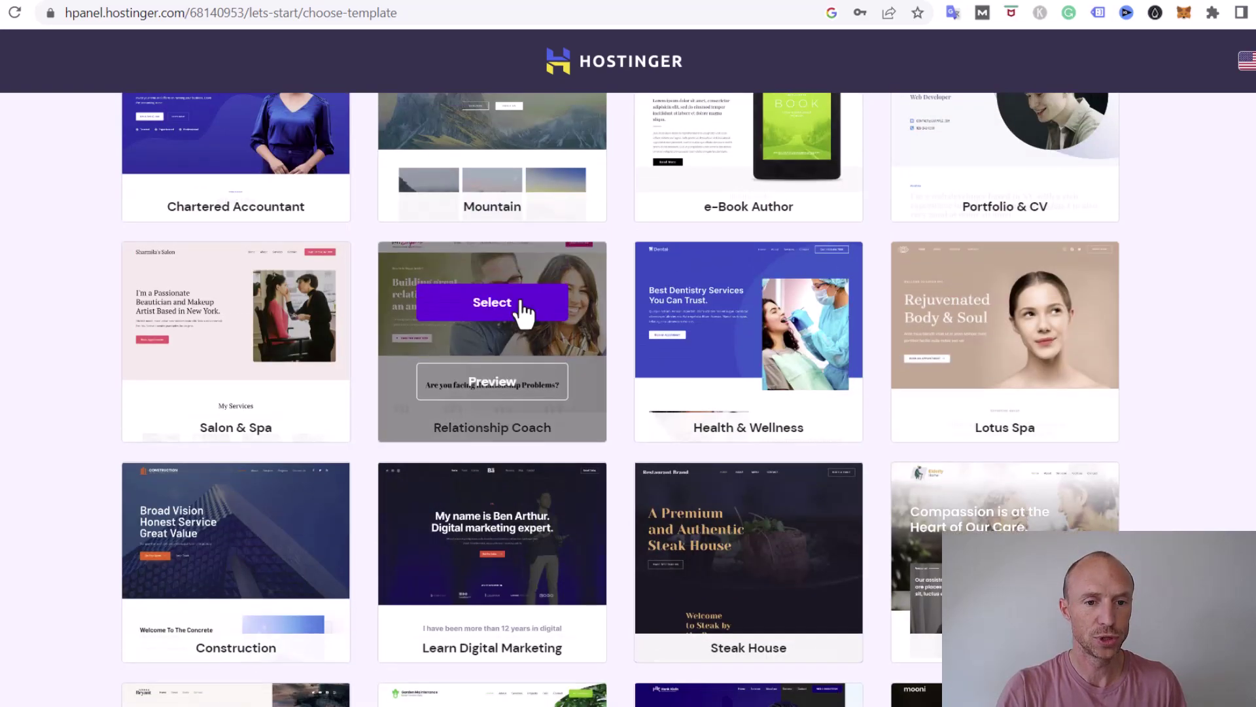
scroll(521, 303, "up", 3)
scroll(513, 308, "down", 1)
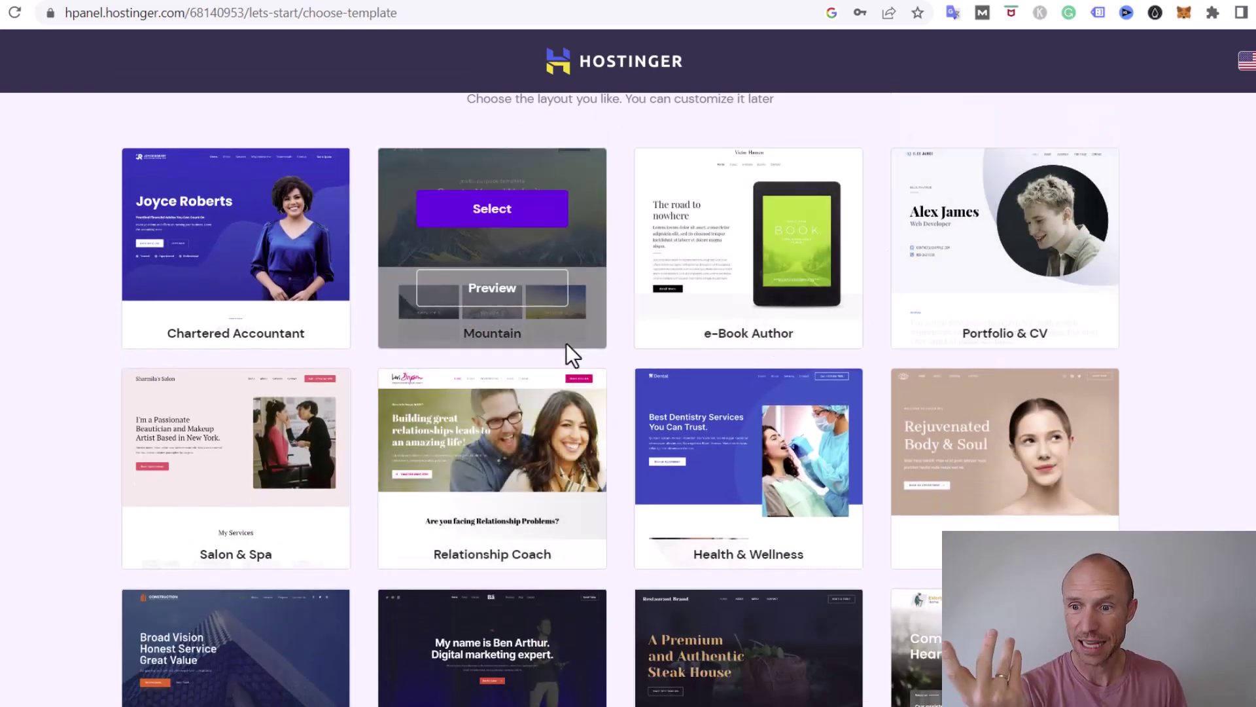
Review the remaining layouts and select the Chartered Accountant template for the website
mouse_move(422, 347)
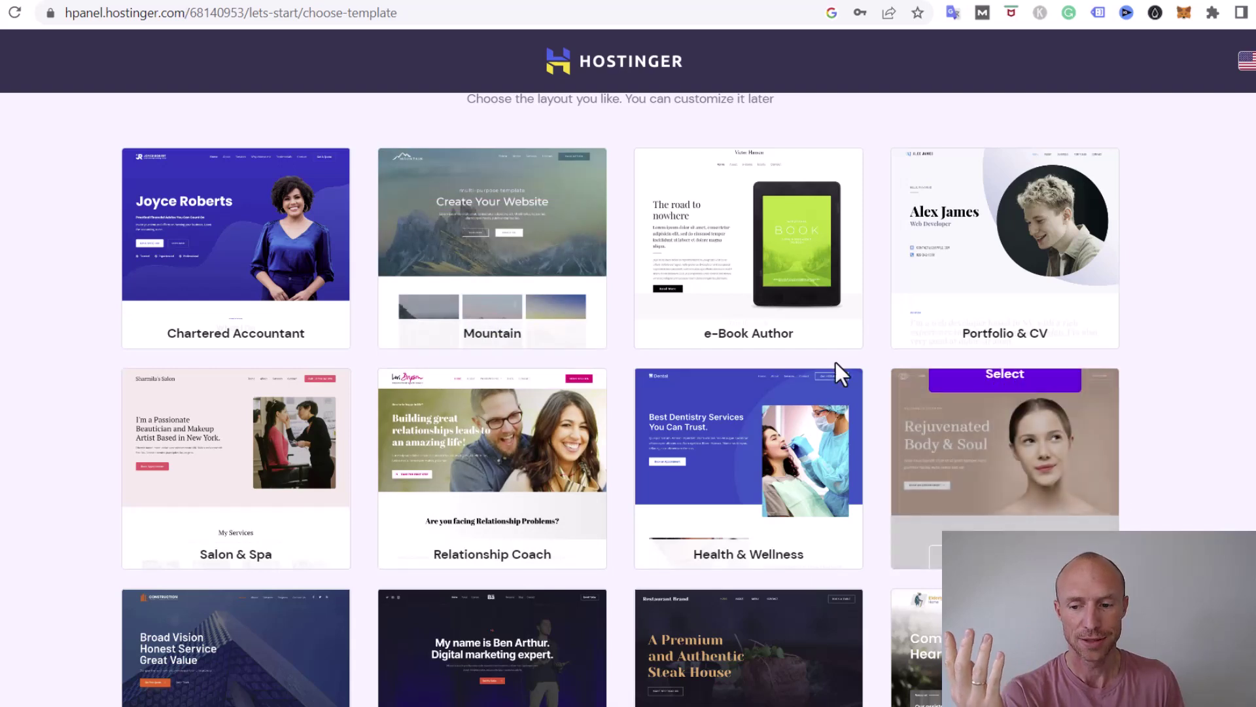
mouse_move(739, 450)
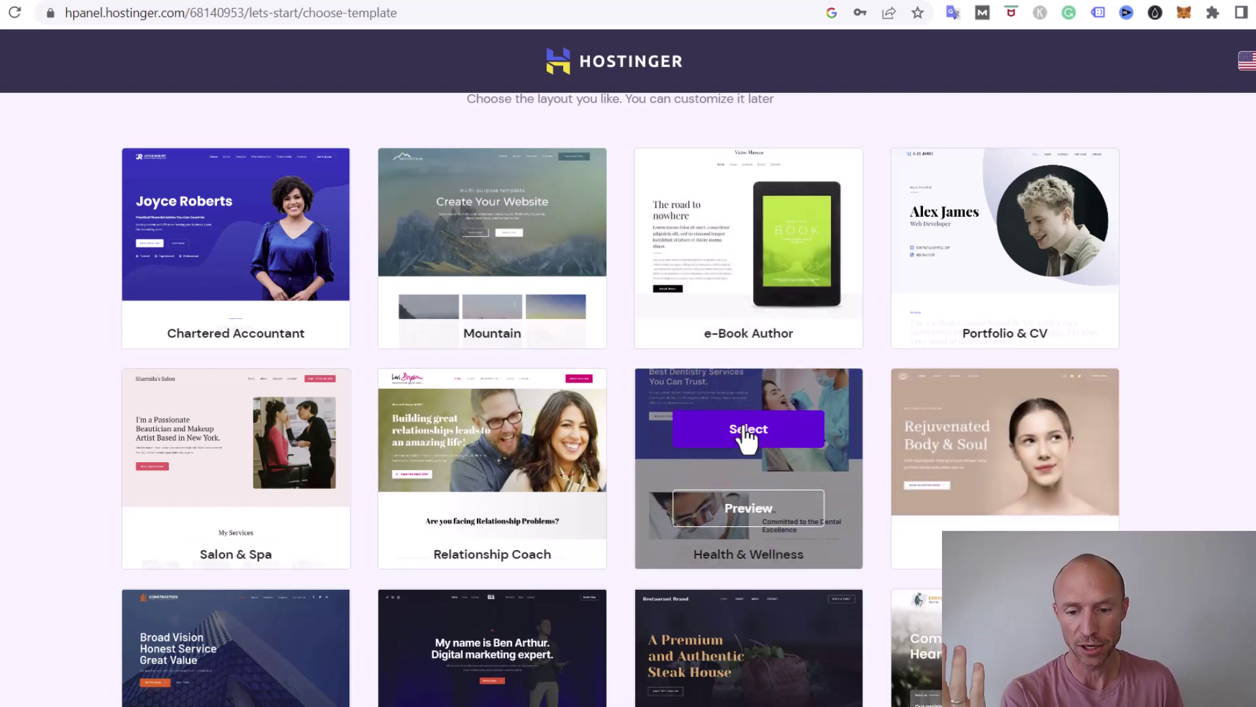
scroll(746, 433, "down", 5)
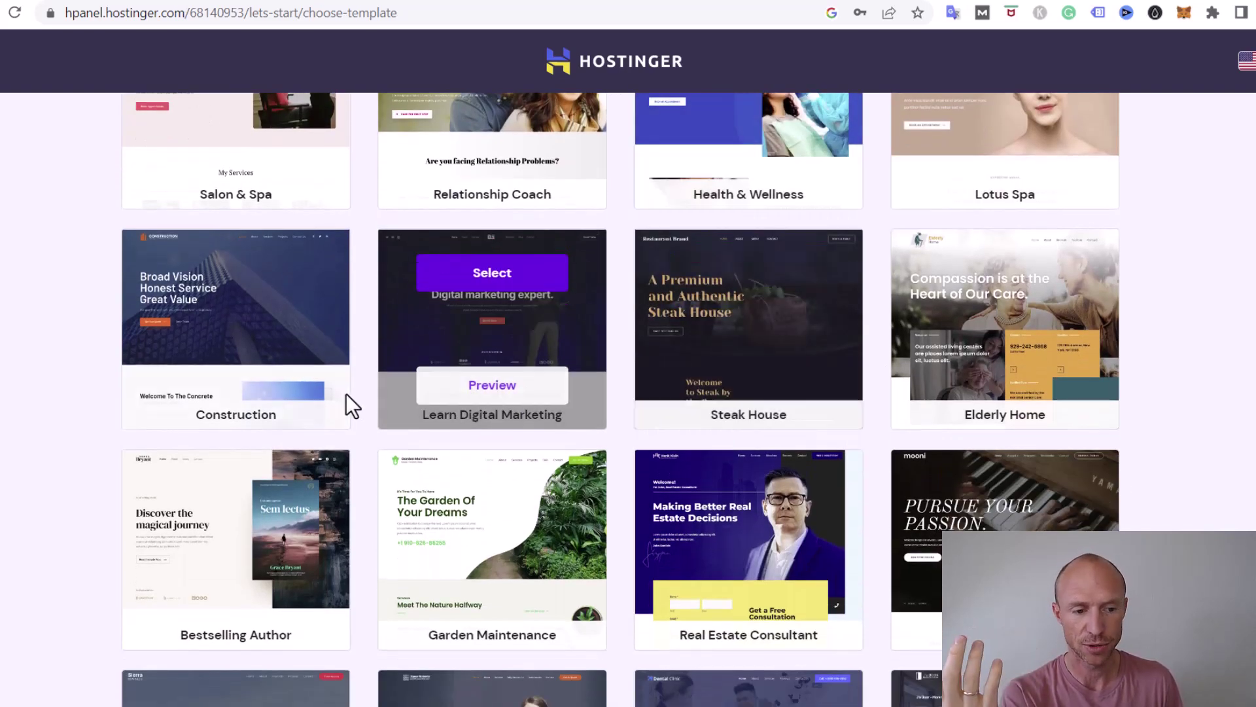
scroll(347, 394, "down", 5)
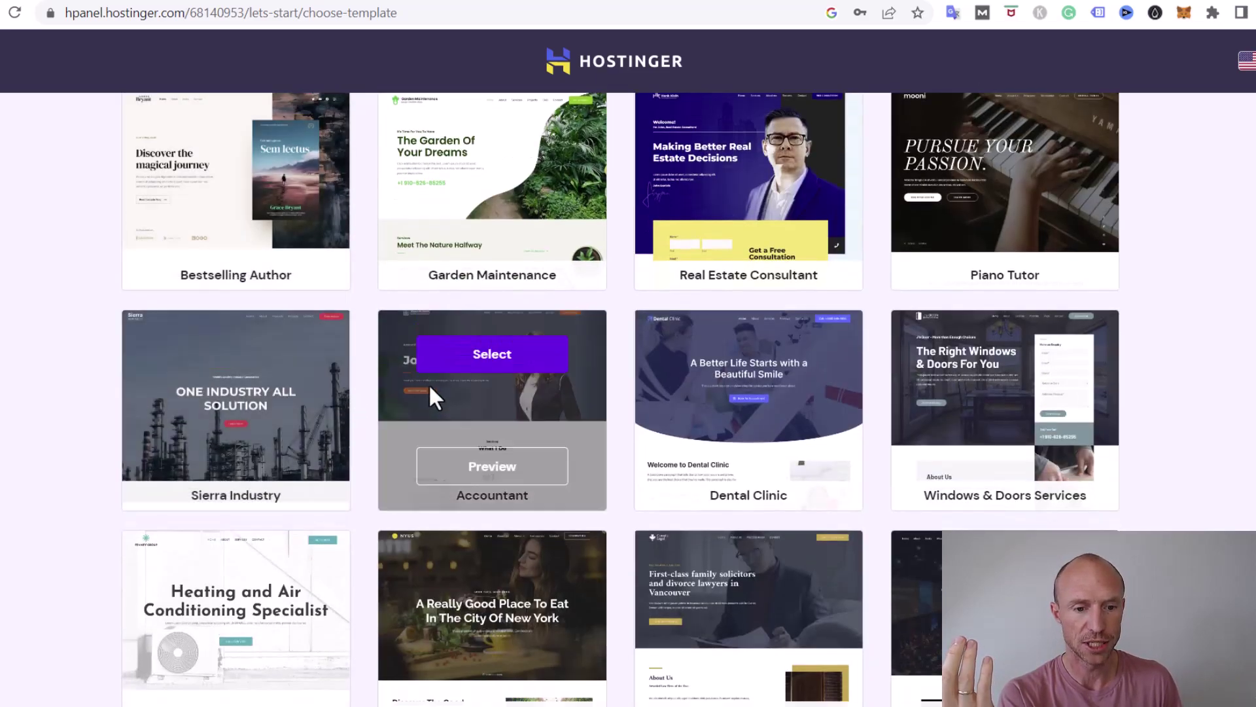
scroll(429, 385, "up", 10)
mouse_move(309, 331)
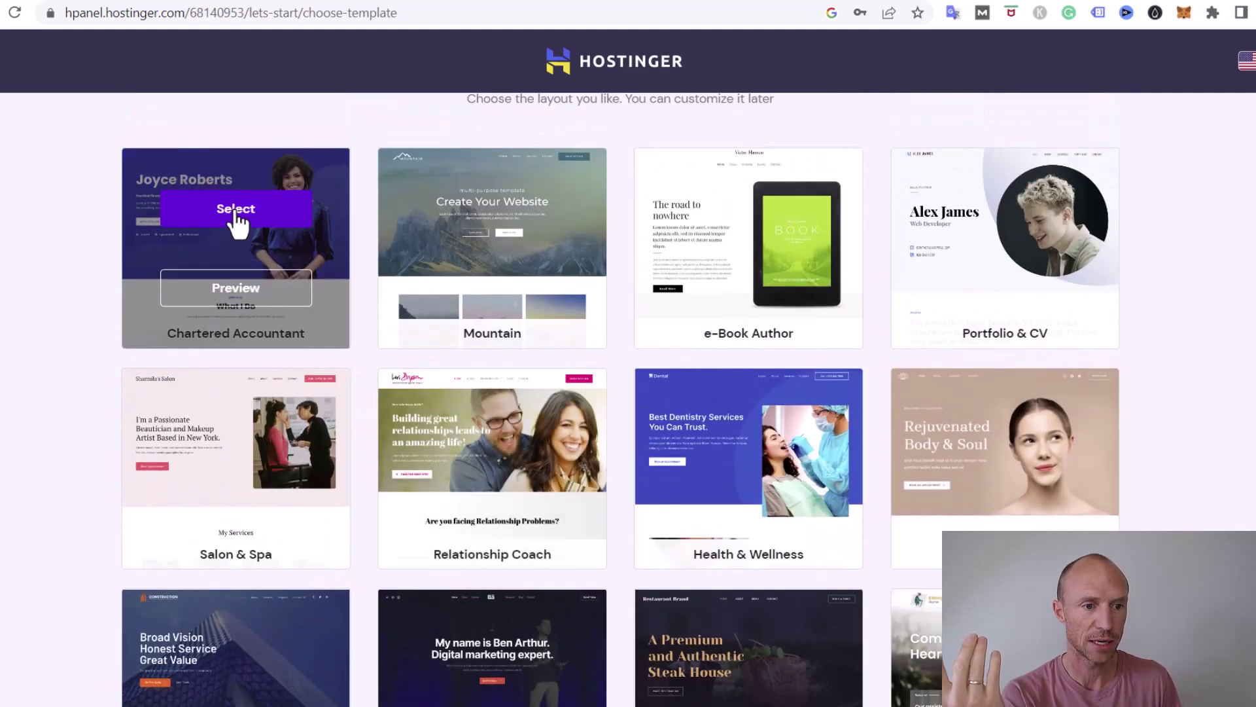
left_click(237, 206)
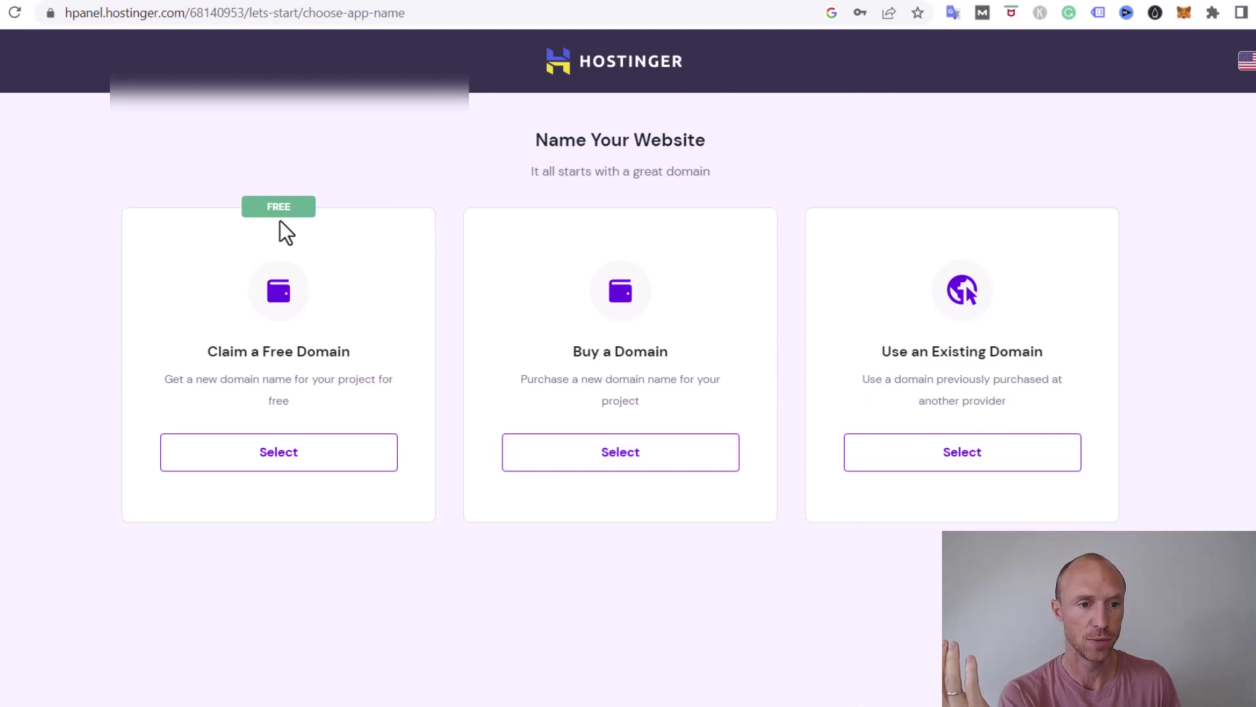
Choose to claim a free domain and search for the name miketest with the .com extension
left_click(278, 461)
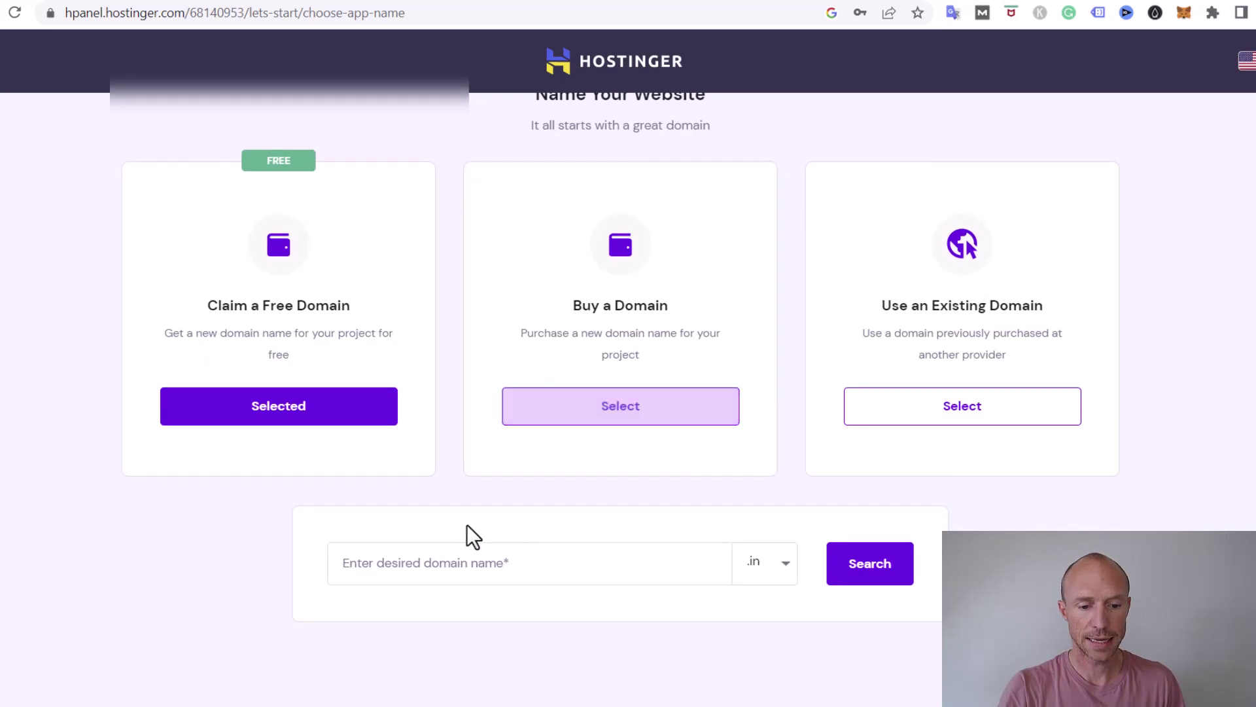
left_click(469, 577)
left_click(780, 561)
scroll(692, 452, "down", 2)
scroll(671, 500, "down", 1)
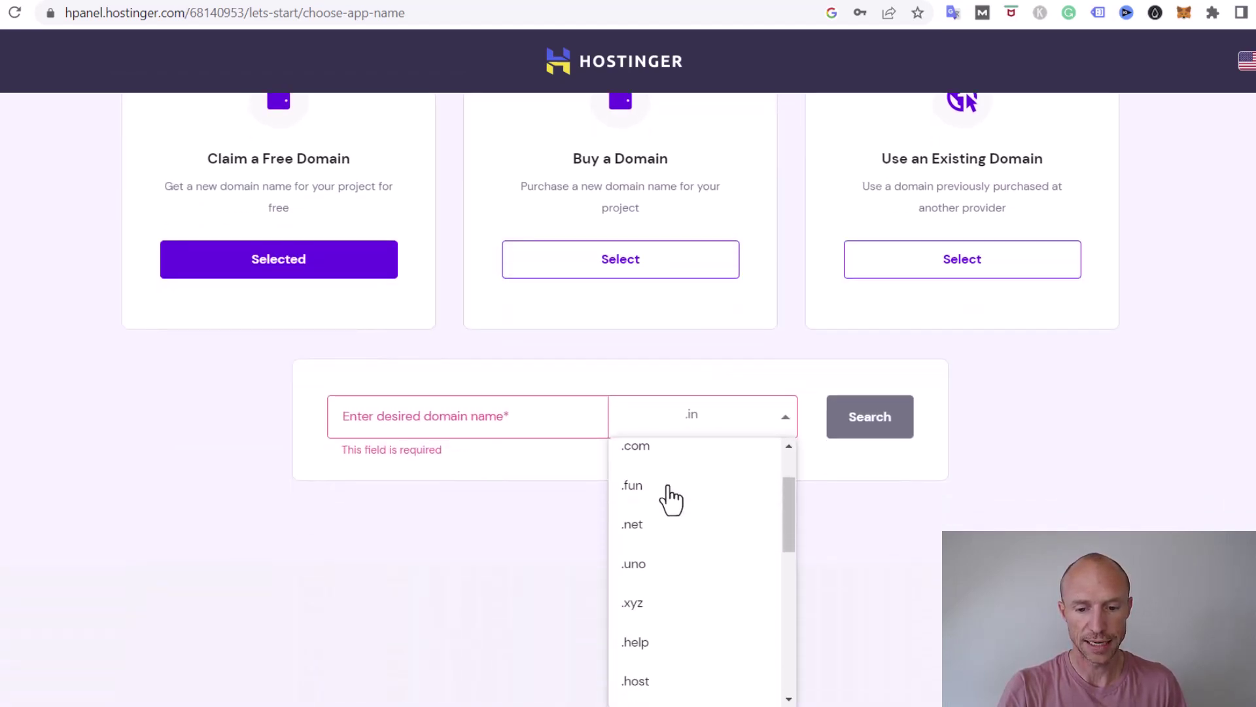
scroll(664, 497, "up", 2)
scroll(658, 491, "down", 7)
scroll(652, 509, "down", 3)
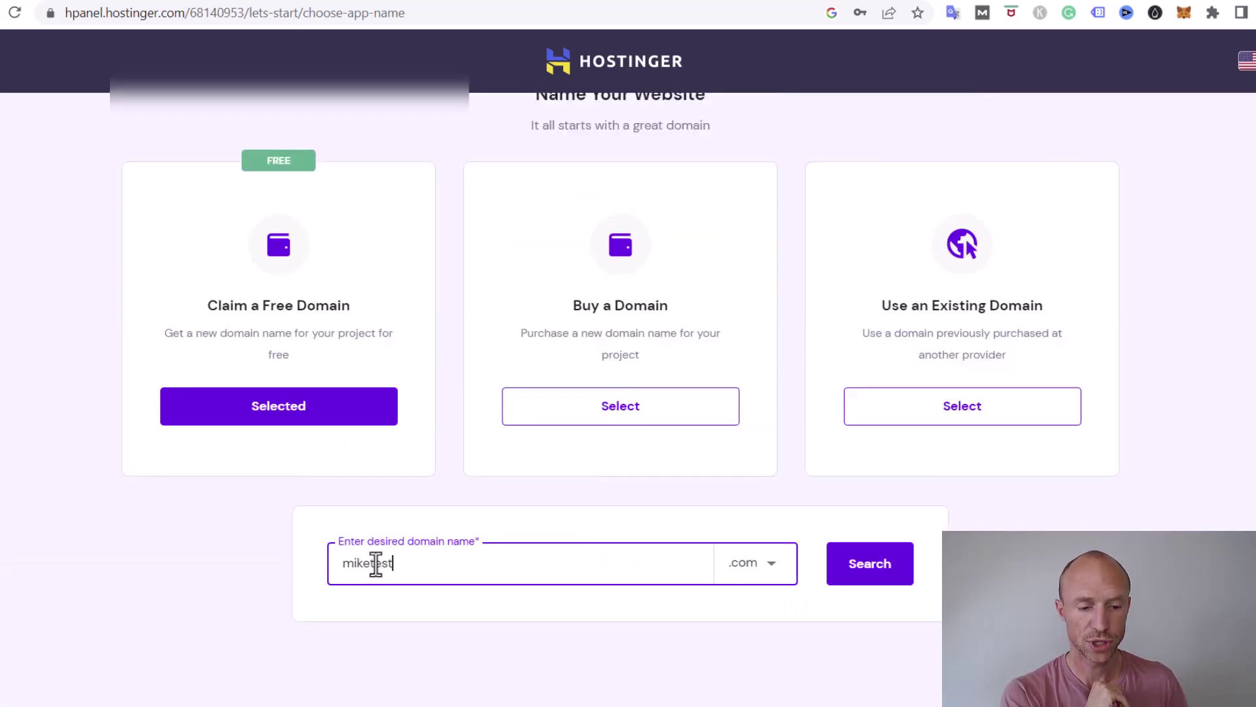
left_click(861, 574)
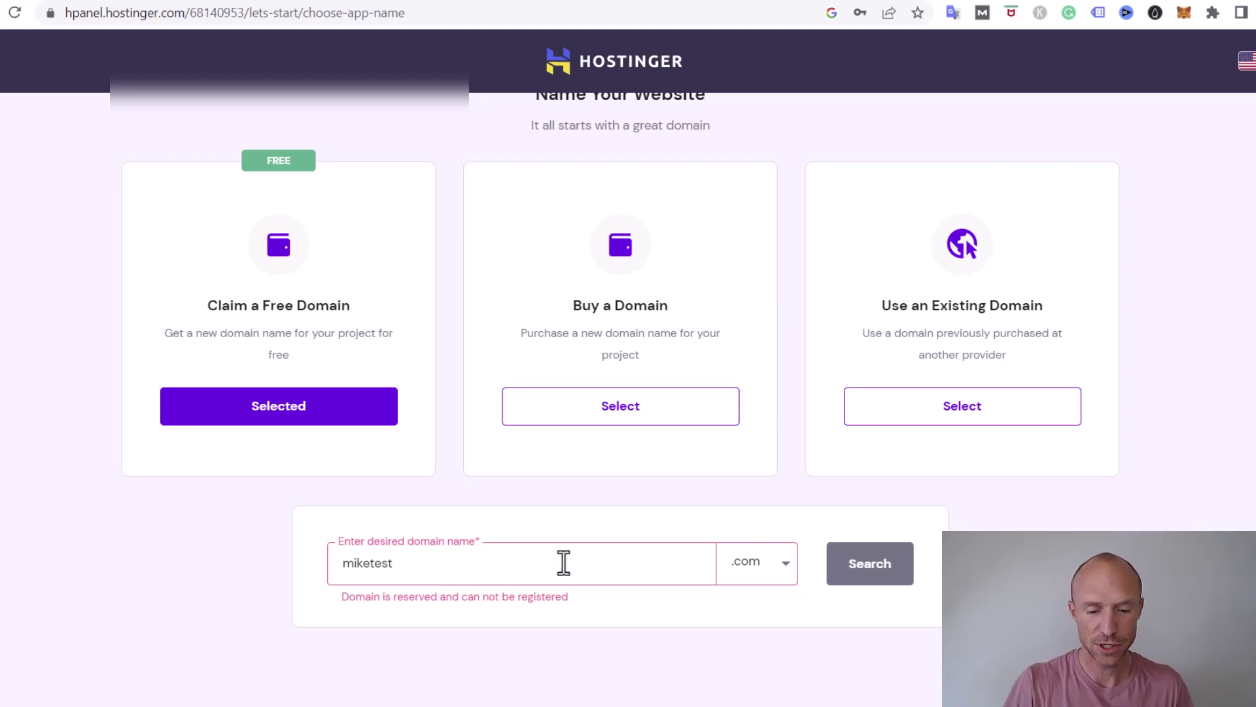
Review the available domain extensions and search for the free domain name mikaelwebtest with the .com extension
left_click(772, 564)
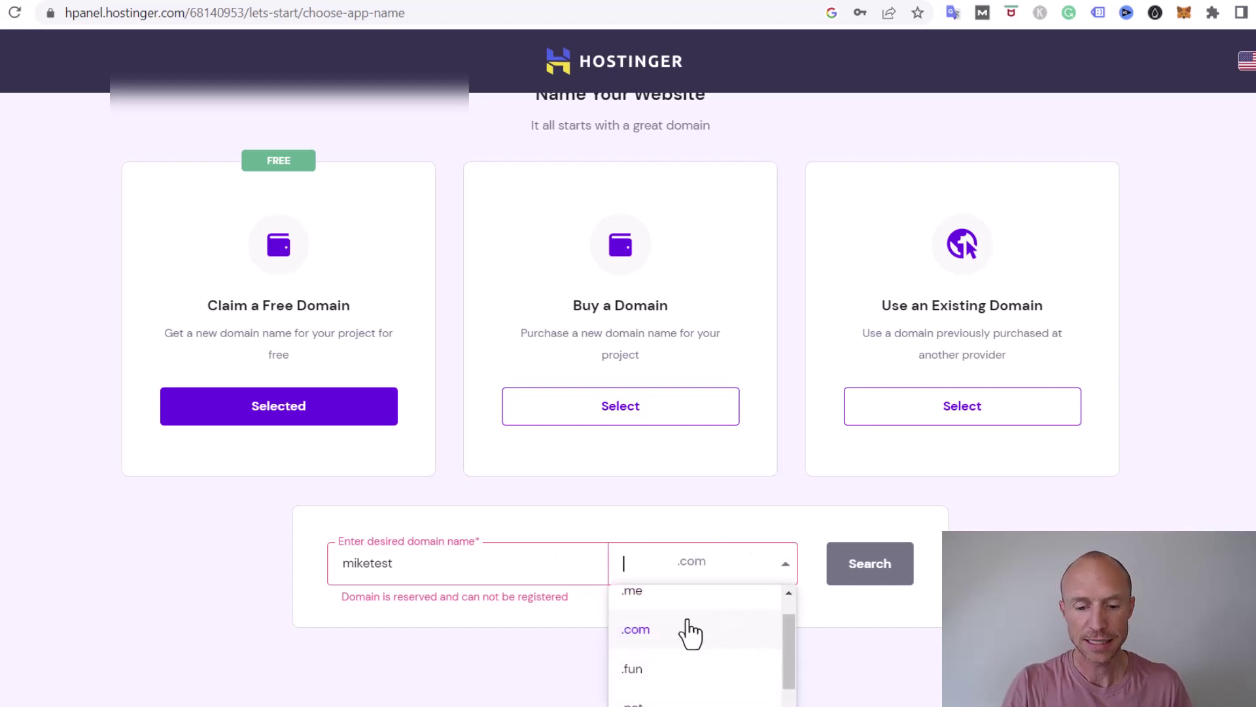
scroll(680, 621, "down", 2)
scroll(662, 610, "up", 5)
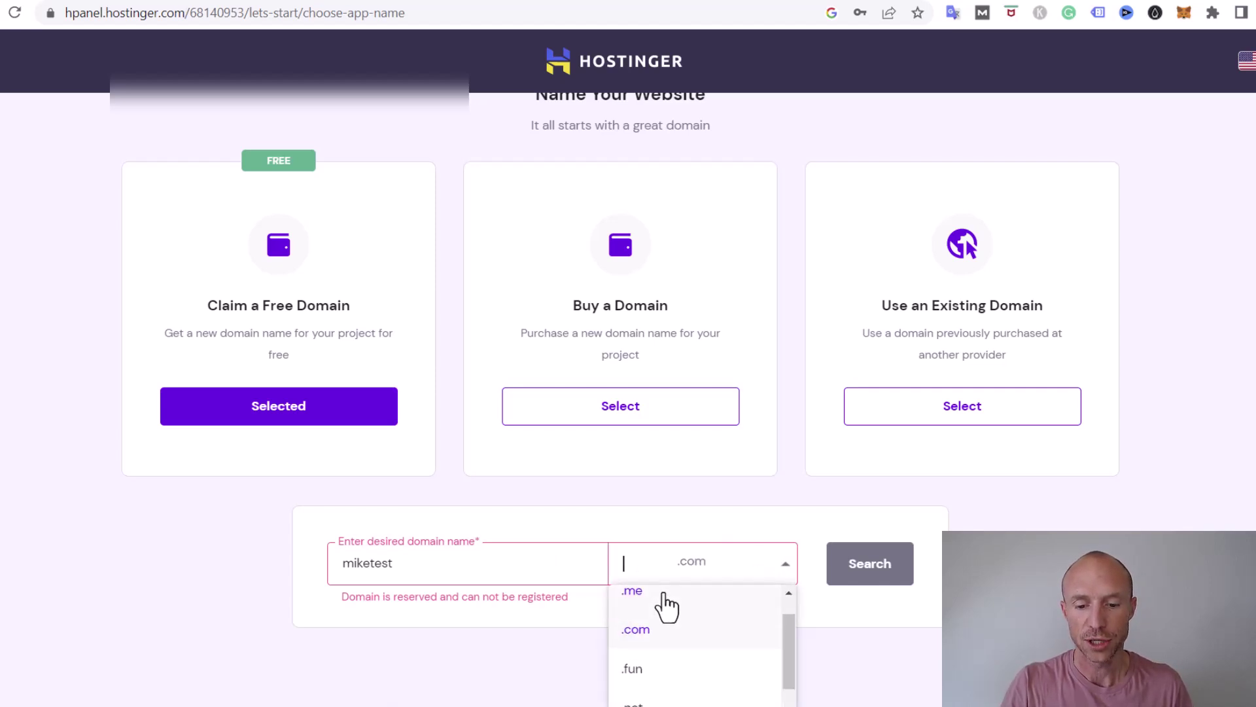
left_click(568, 561)
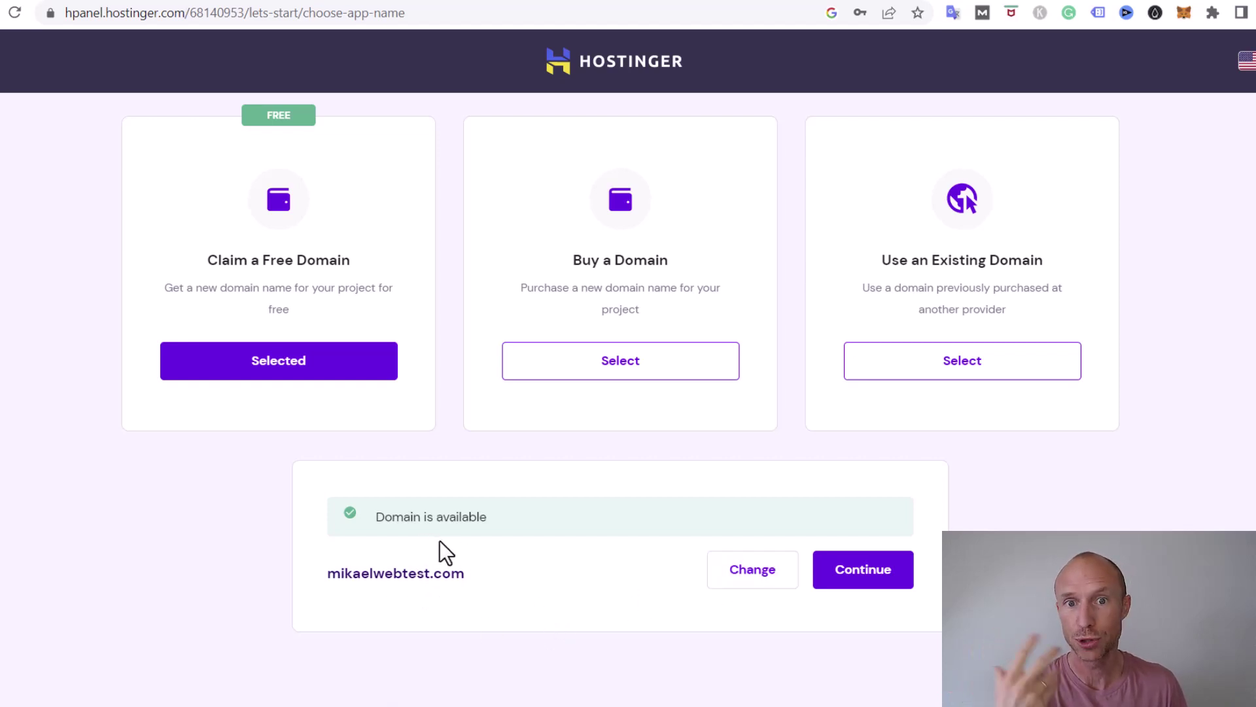
Continue with the mikaelwebtest.com domain and finish the website setup using the Chartered Accountant theme
left_click(846, 588)
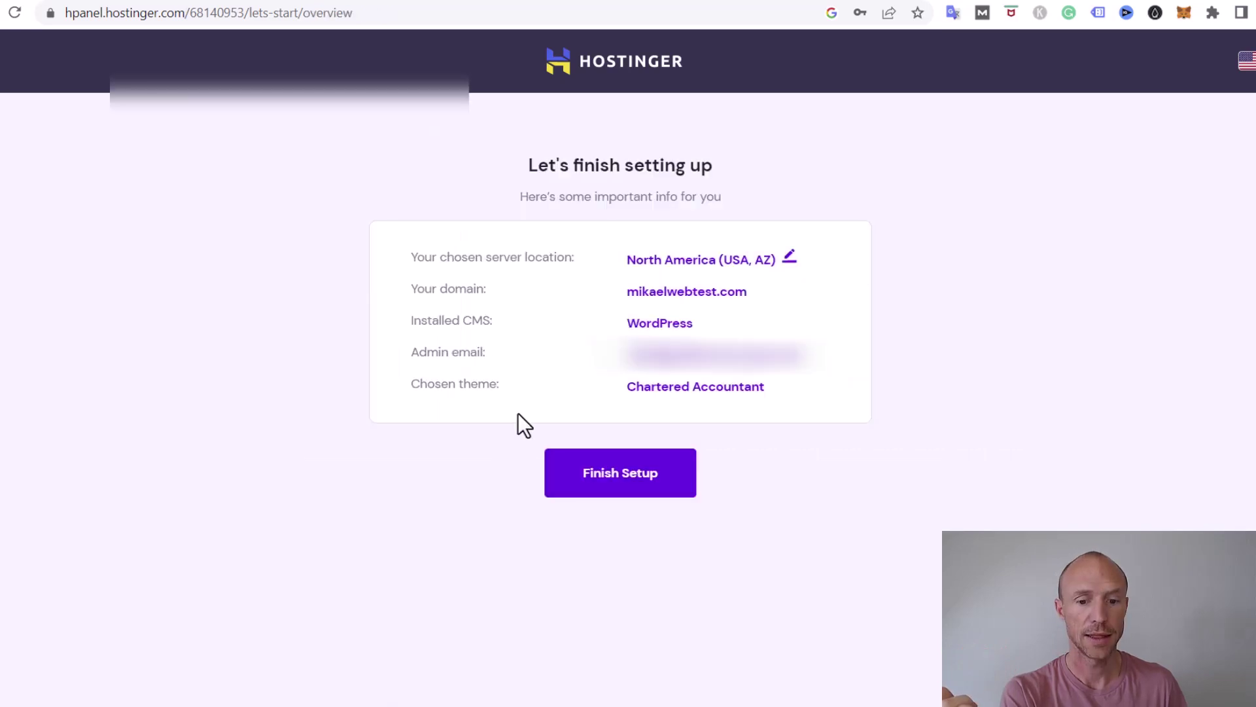
left_click(624, 484)
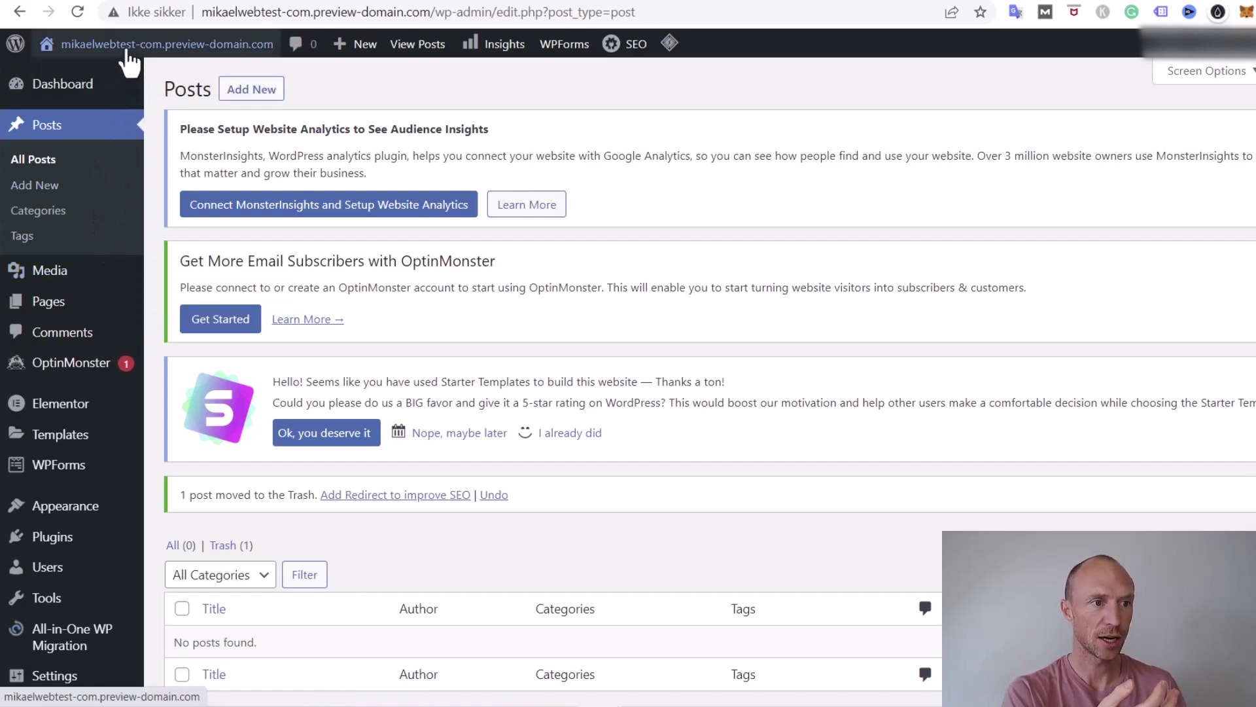
Visit the new site from the WordPress admin and look over the layout of its home page
mouse_move(128, 55)
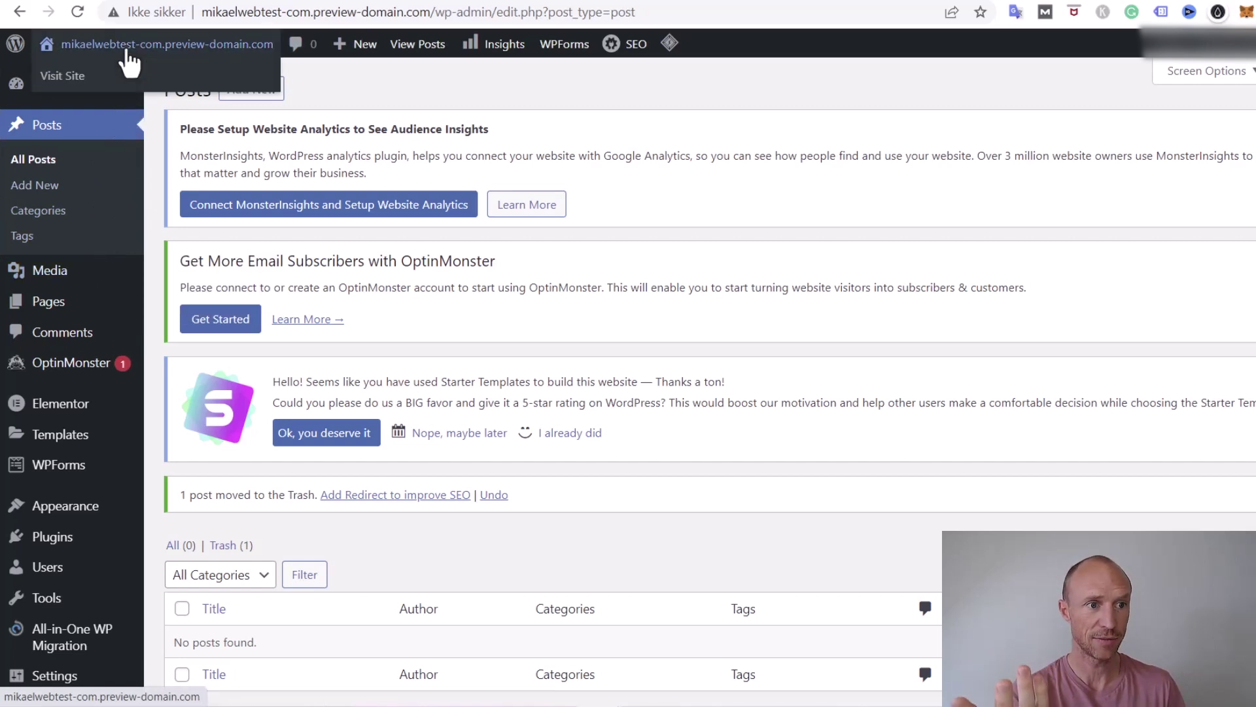
left_click(126, 53)
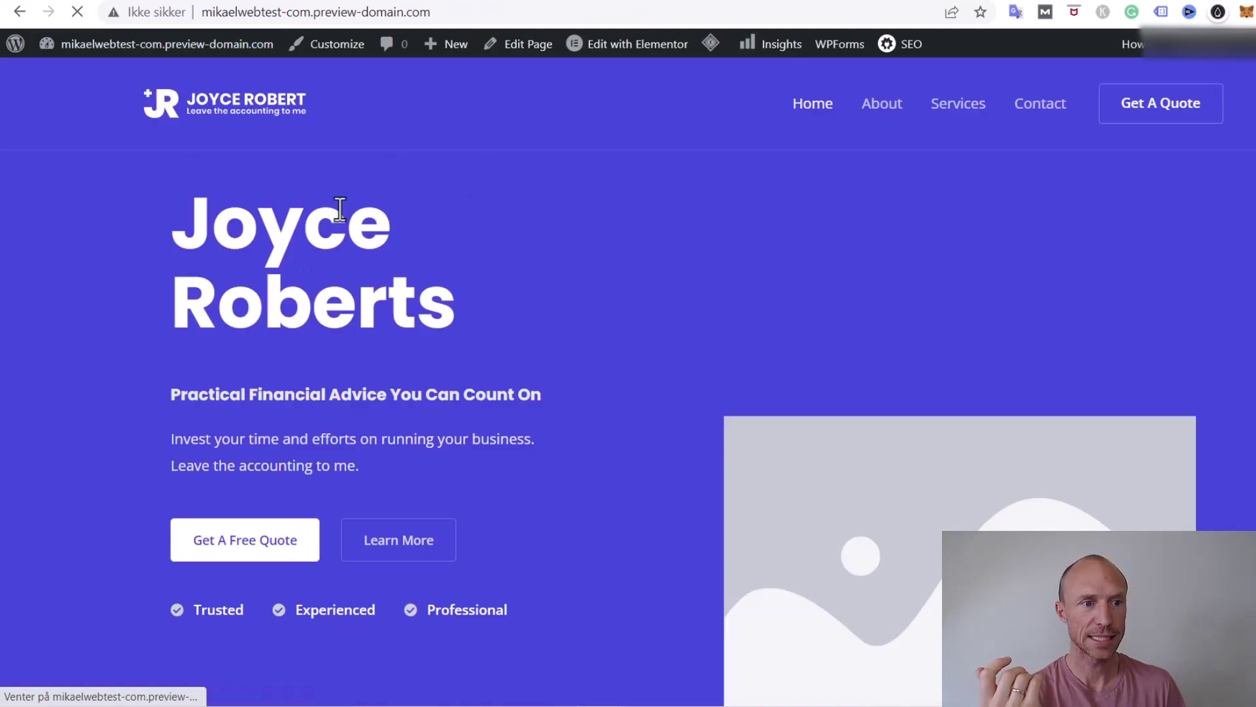
scroll(294, 229, "down", 1)
scroll(410, 295, "down", 6)
scroll(409, 294, "up", 7)
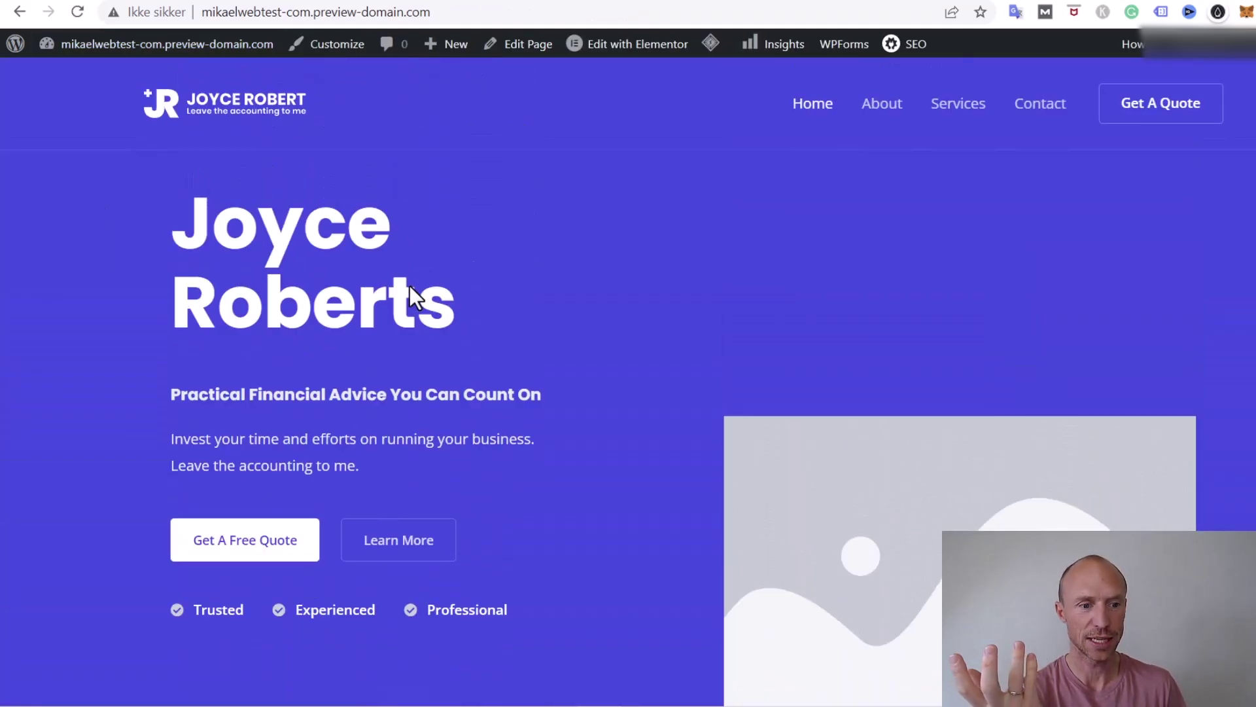
Return to the WordPress admin dashboard and open the list of all posts
mouse_move(133, 56)
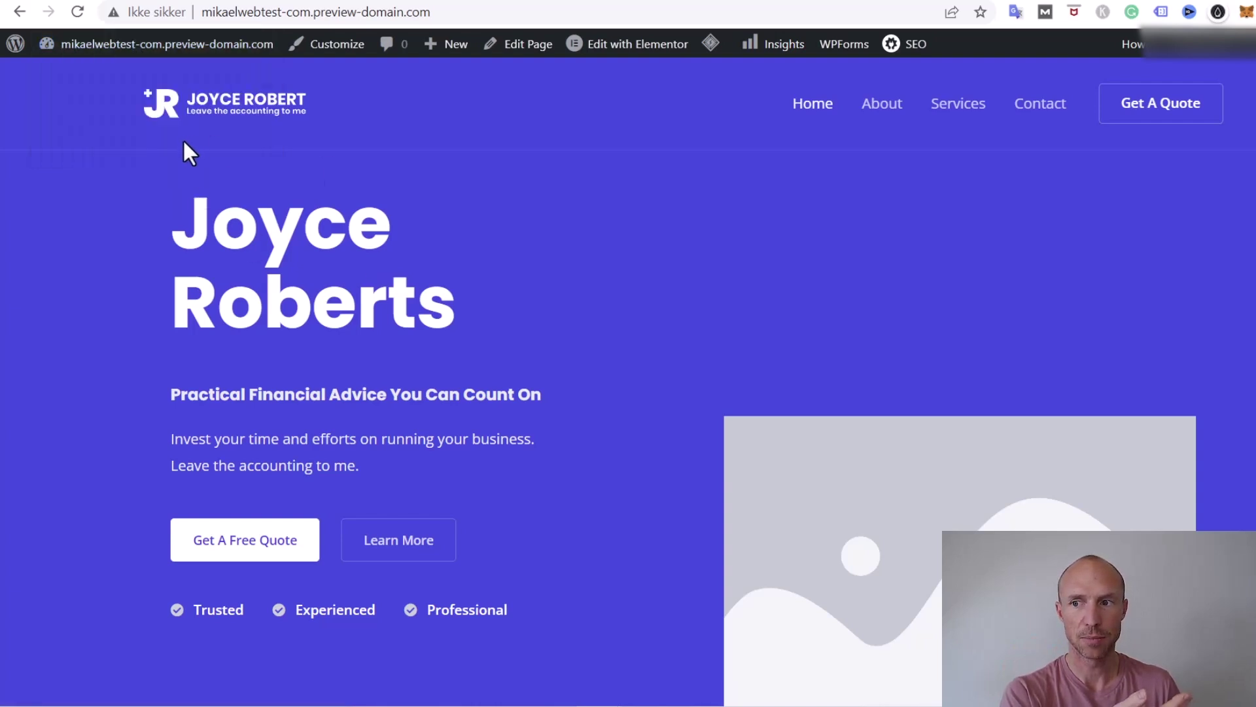
key("alt+Left")
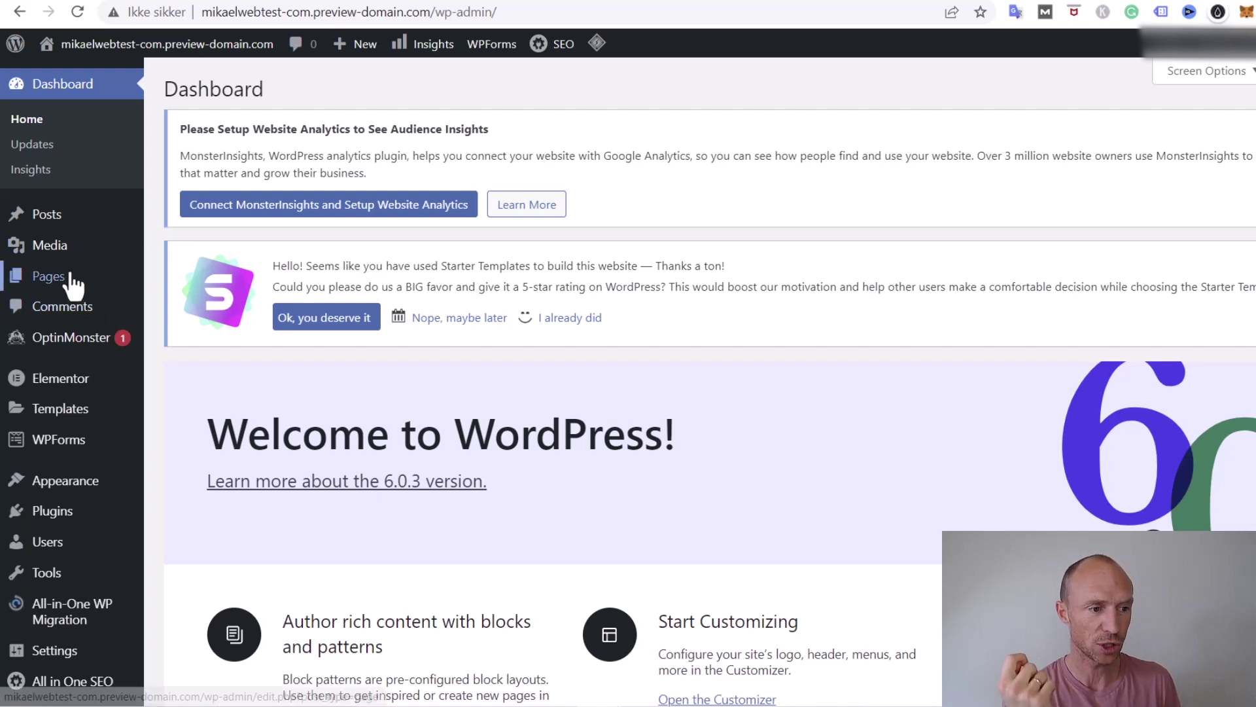
mouse_move(57, 229)
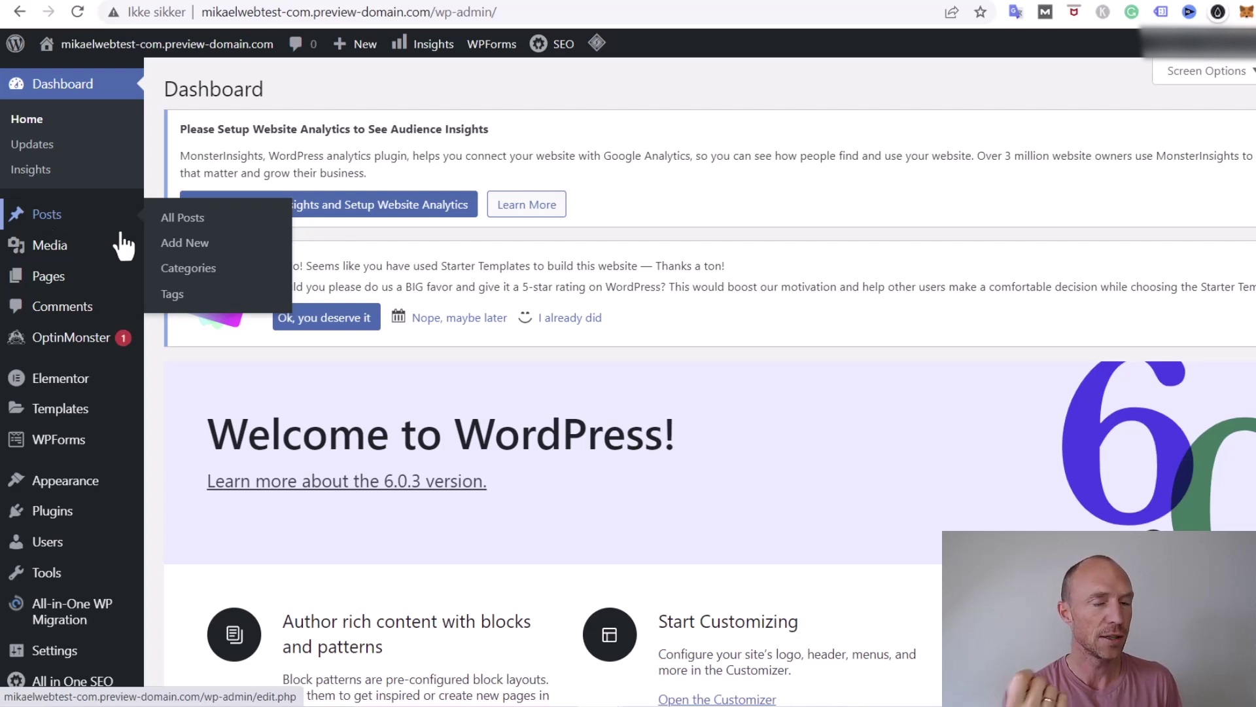
mouse_move(113, 249)
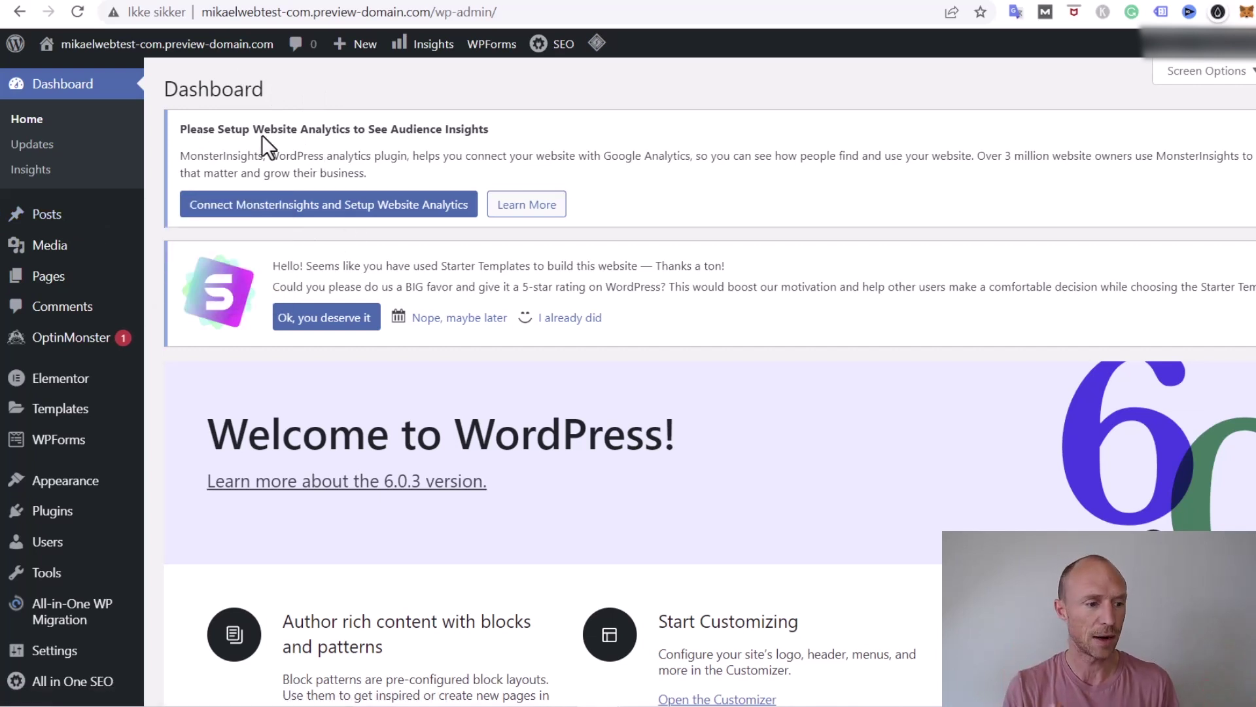
left_click(60, 228)
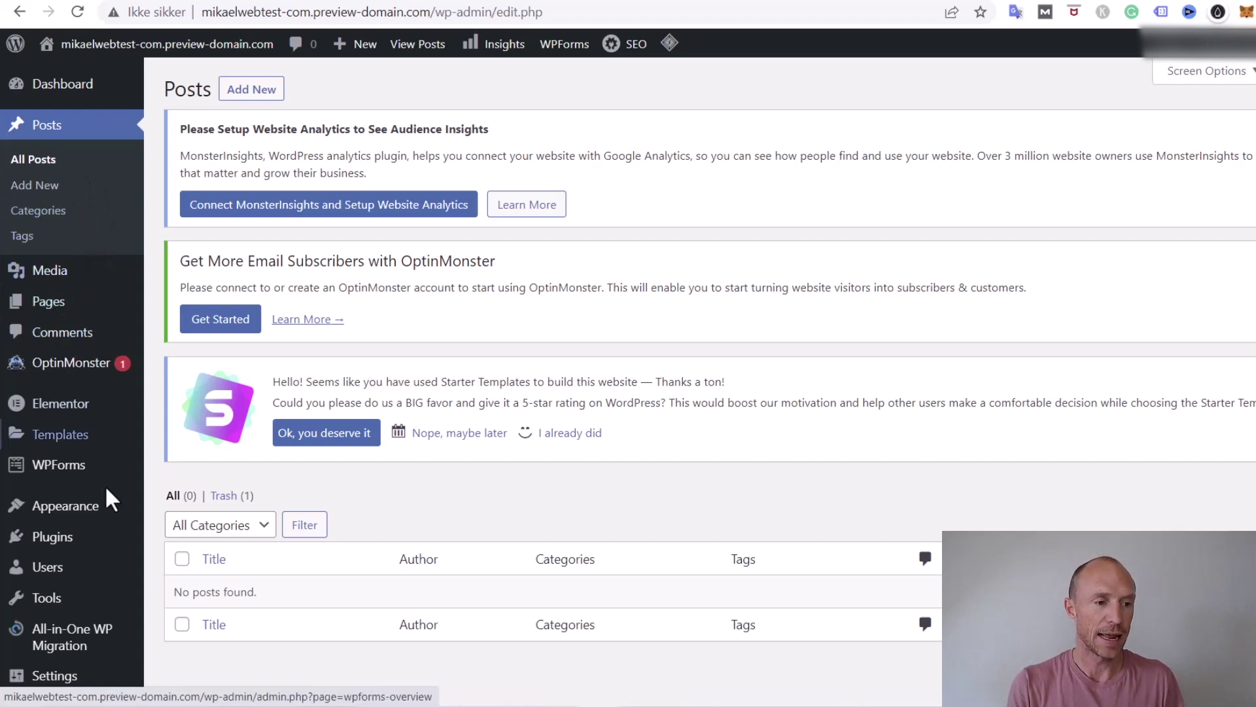
mouse_move(121, 476)
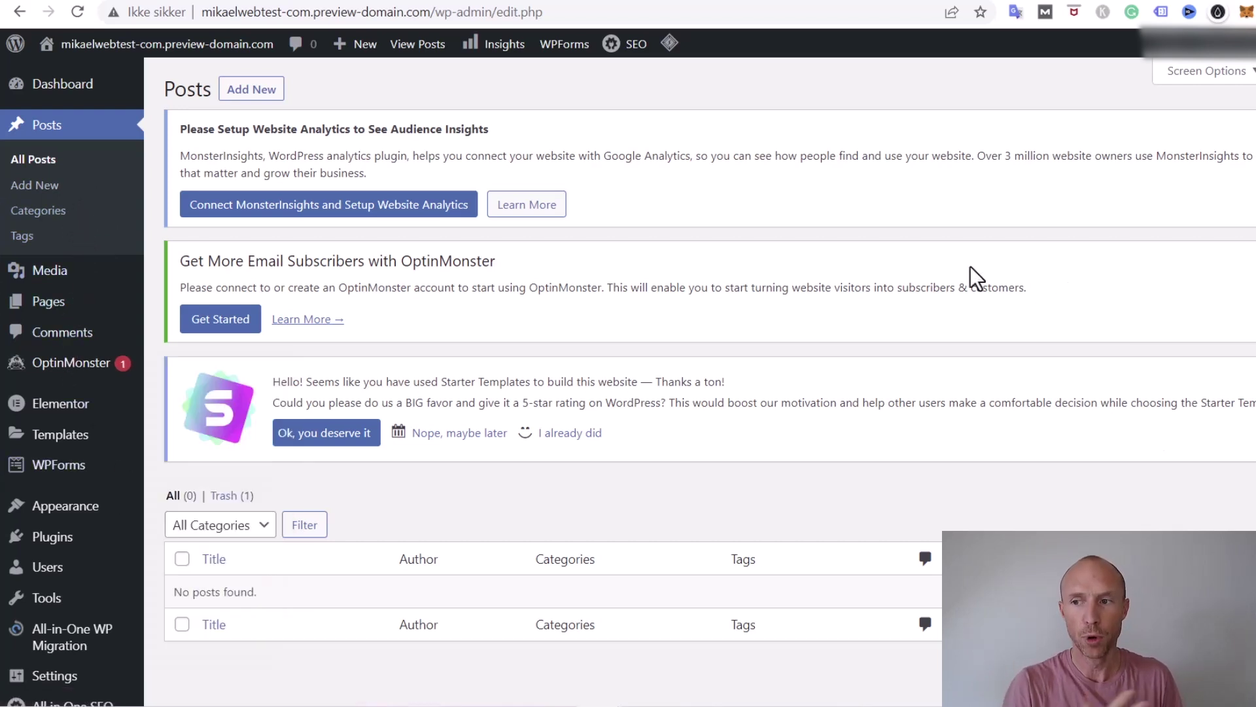